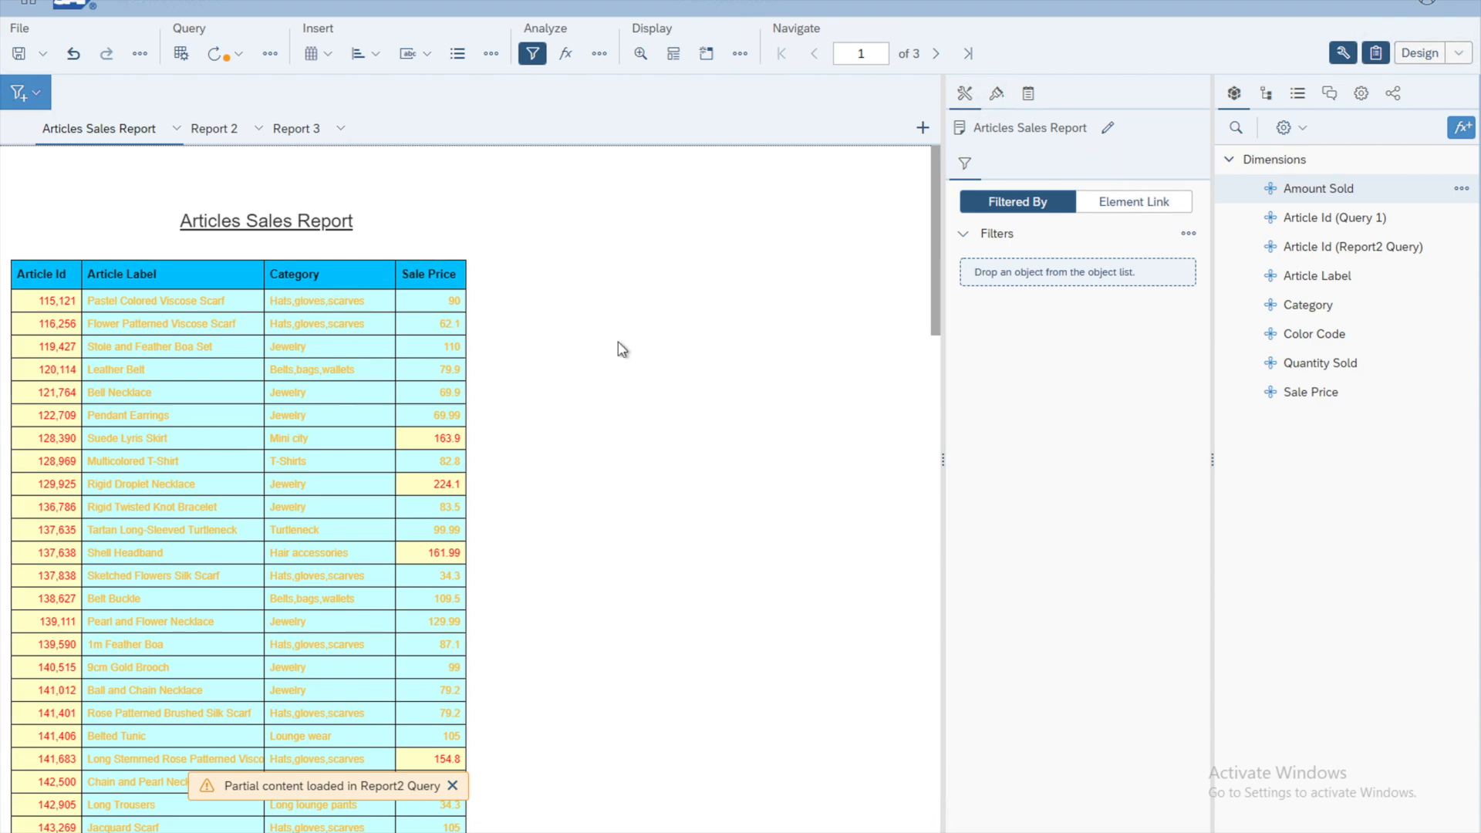
# Remove the New Conditional Format formatting rule from the Article Id column of the Articles Sales Report table.
pyautogui.click(55, 302)
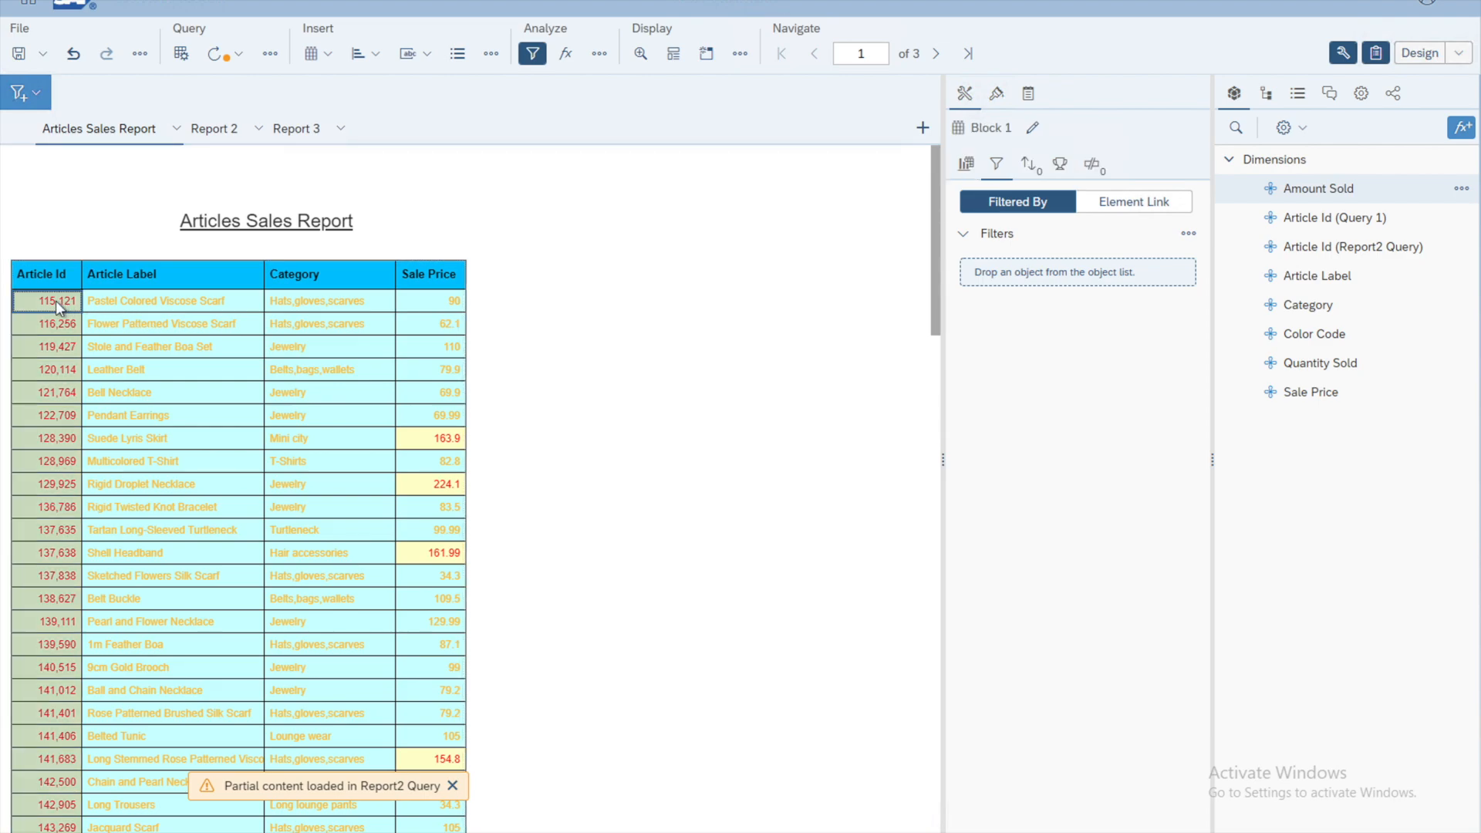
pyautogui.click(55, 299)
pyautogui.rightClick(56, 299)
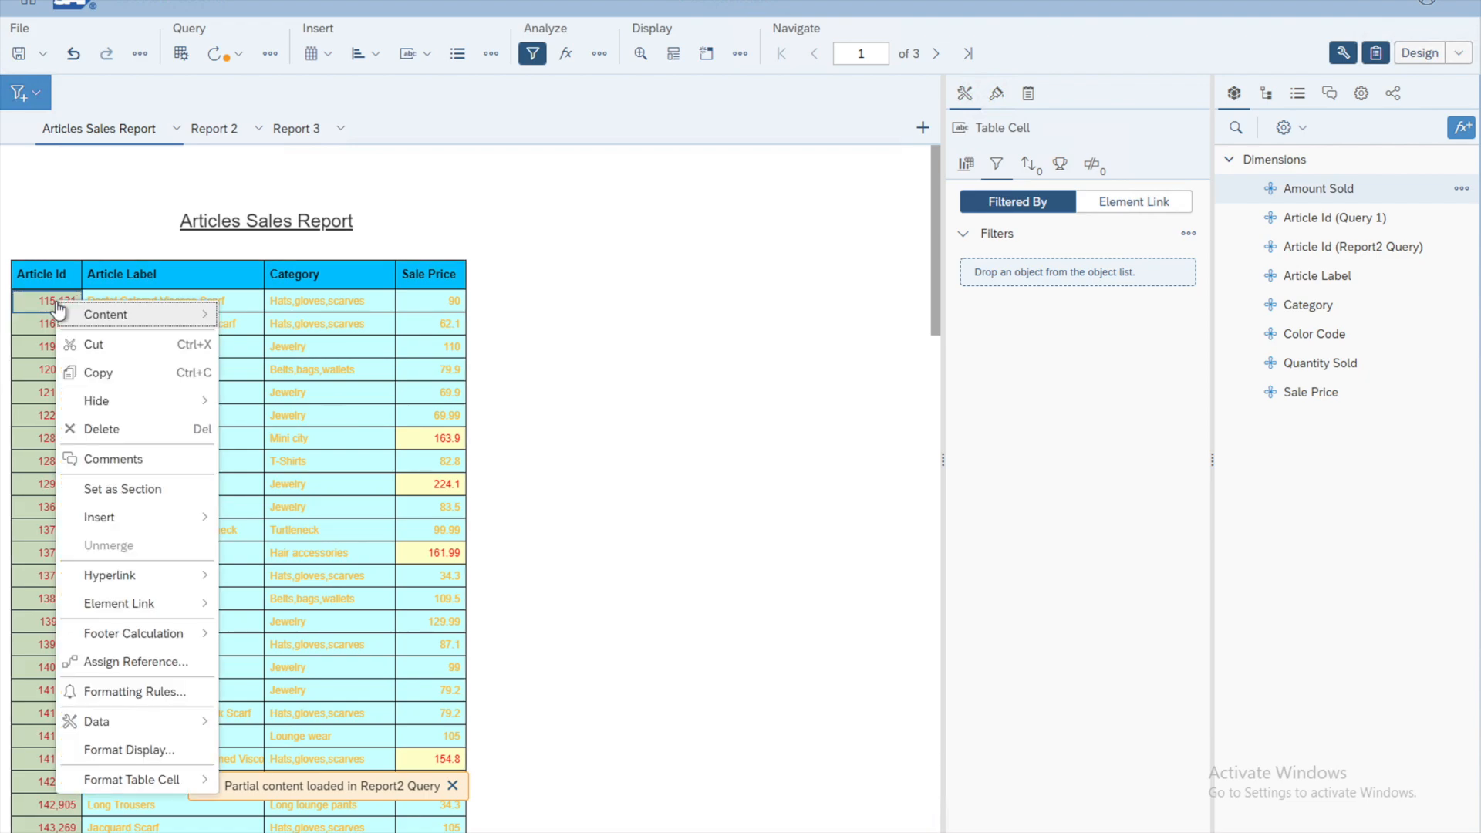
pyautogui.click(92, 694)
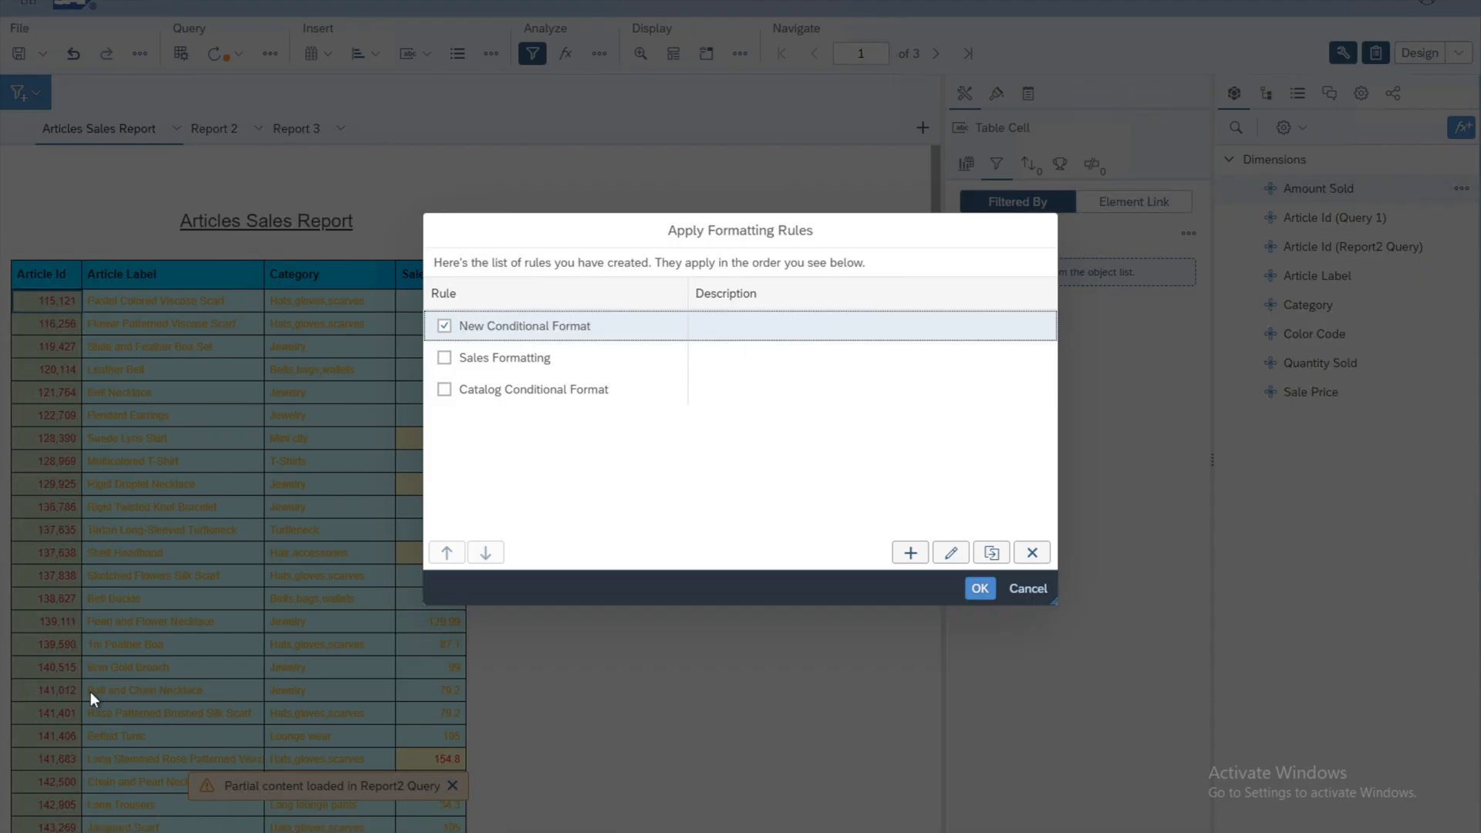
pyautogui.click(445, 325)
pyautogui.click(978, 589)
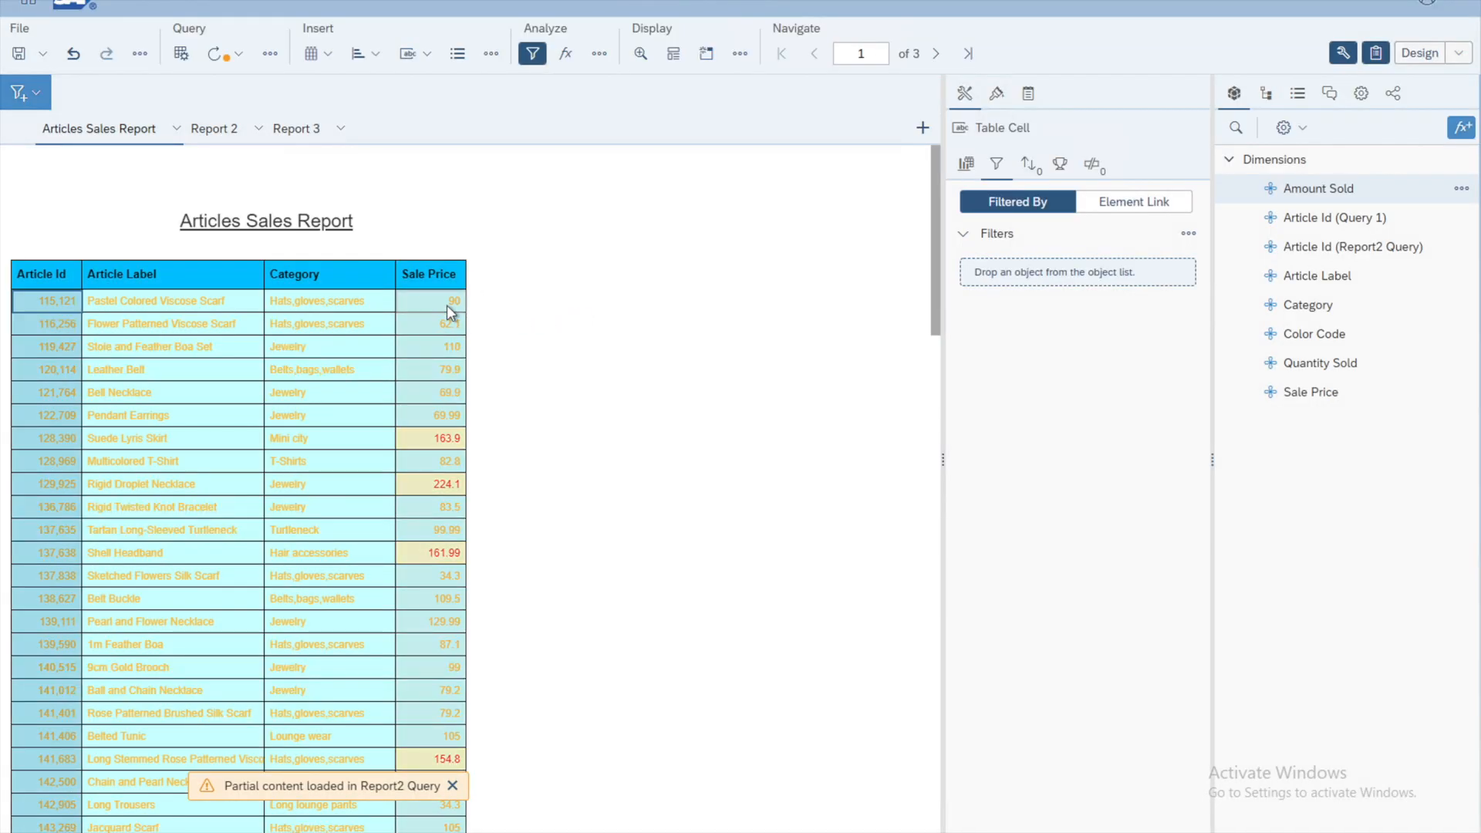
# Remove the New Conditional Format formatting rule from the Sale Price column.
pyautogui.click(449, 305)
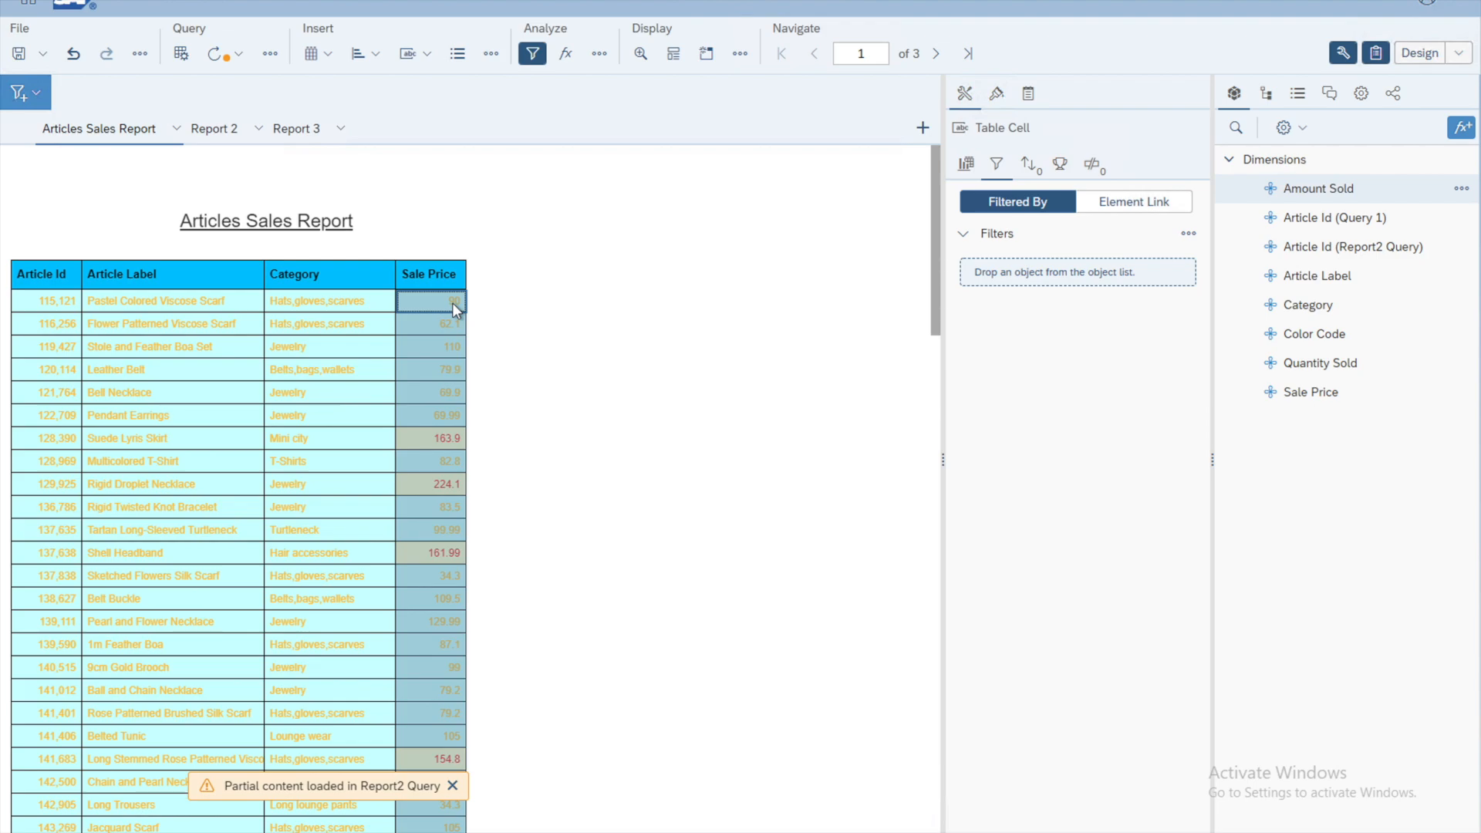
pyautogui.rightClick(452, 302)
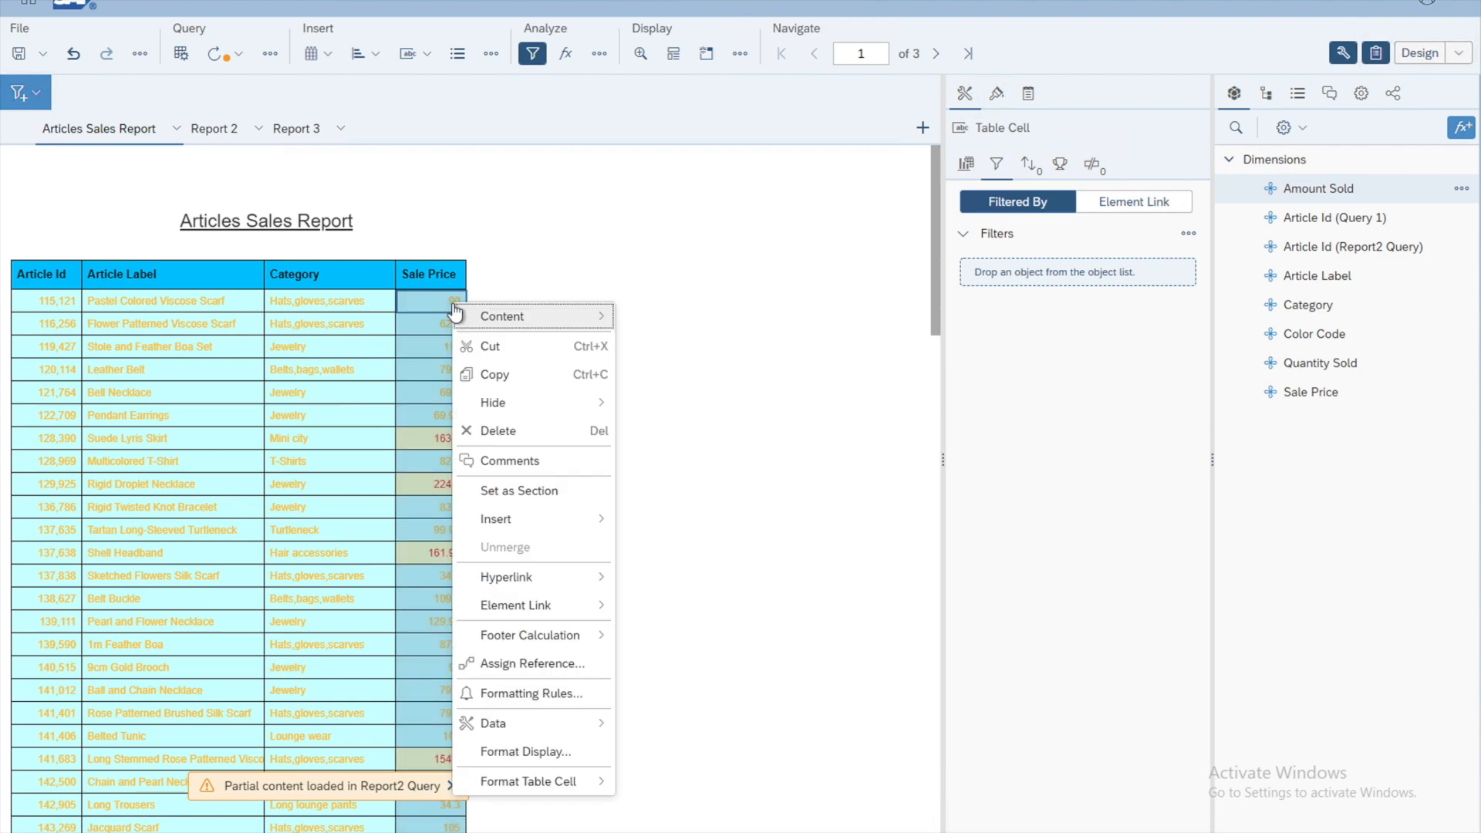
pyautogui.click(498, 695)
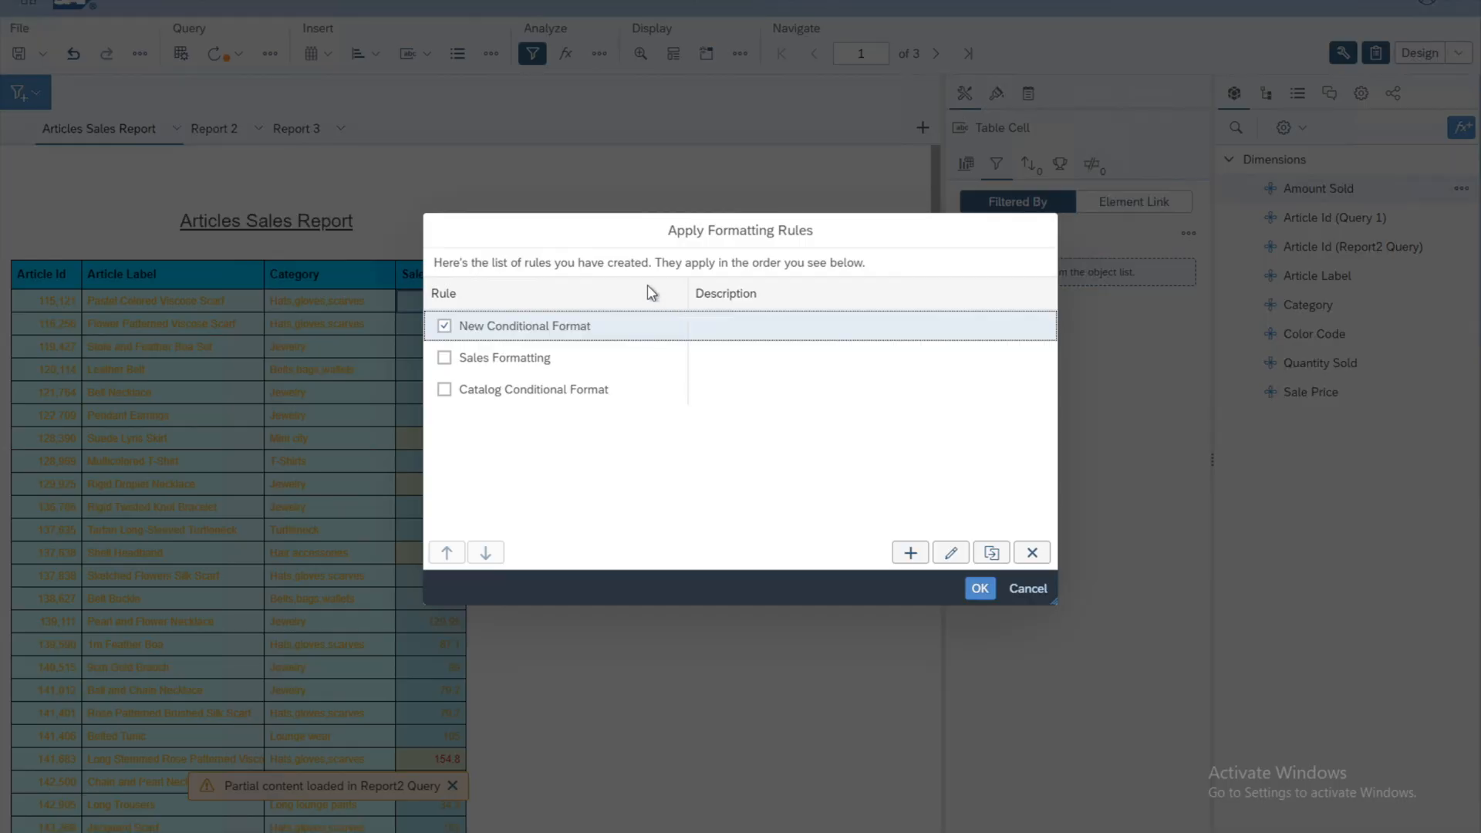
pyautogui.click(445, 326)
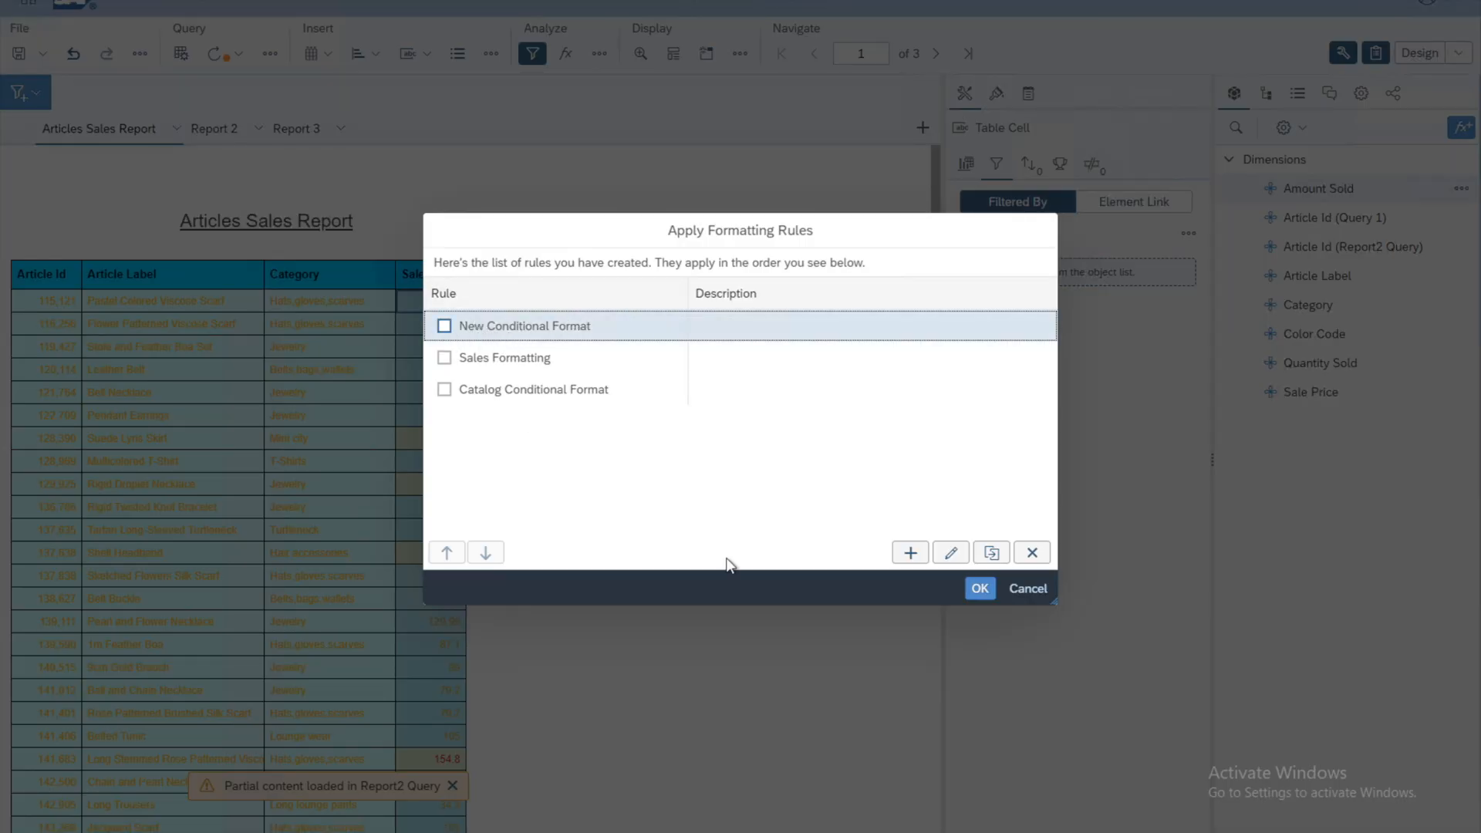
pyautogui.click(980, 590)
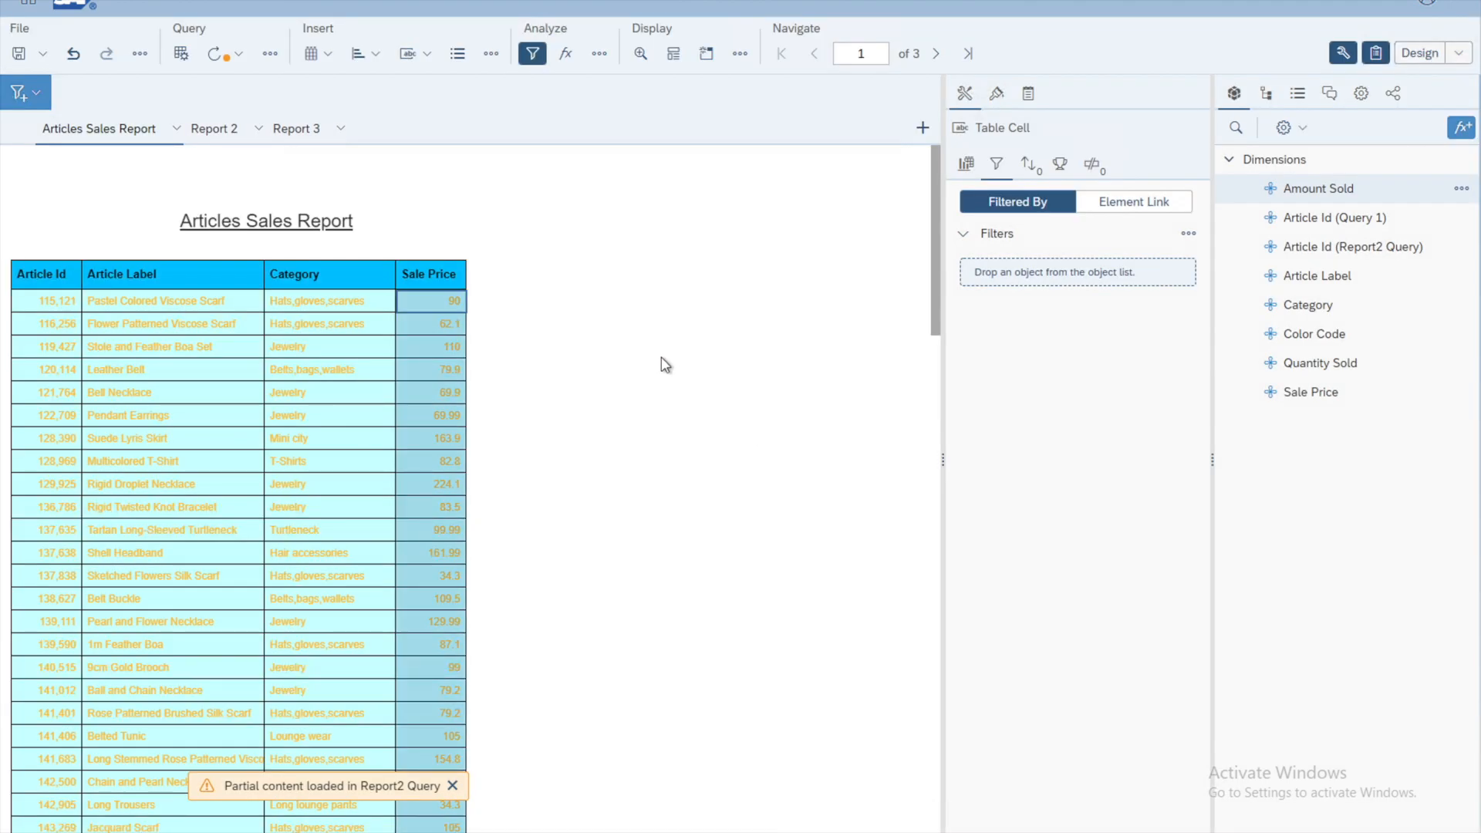
pyautogui.click(664, 363)
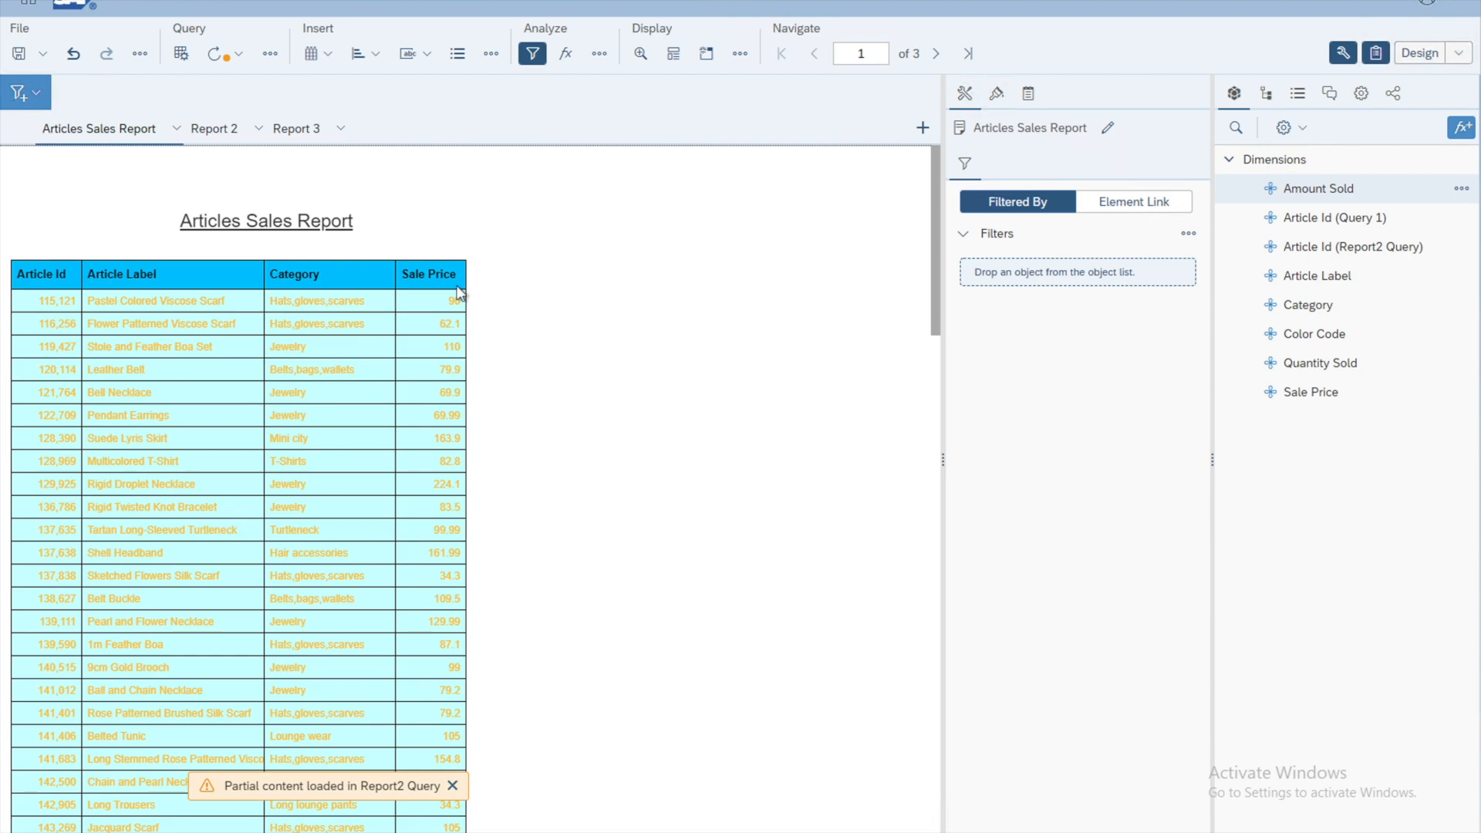
# Add a break on Category (Query 1) to the article table.
pyautogui.click(336, 263)
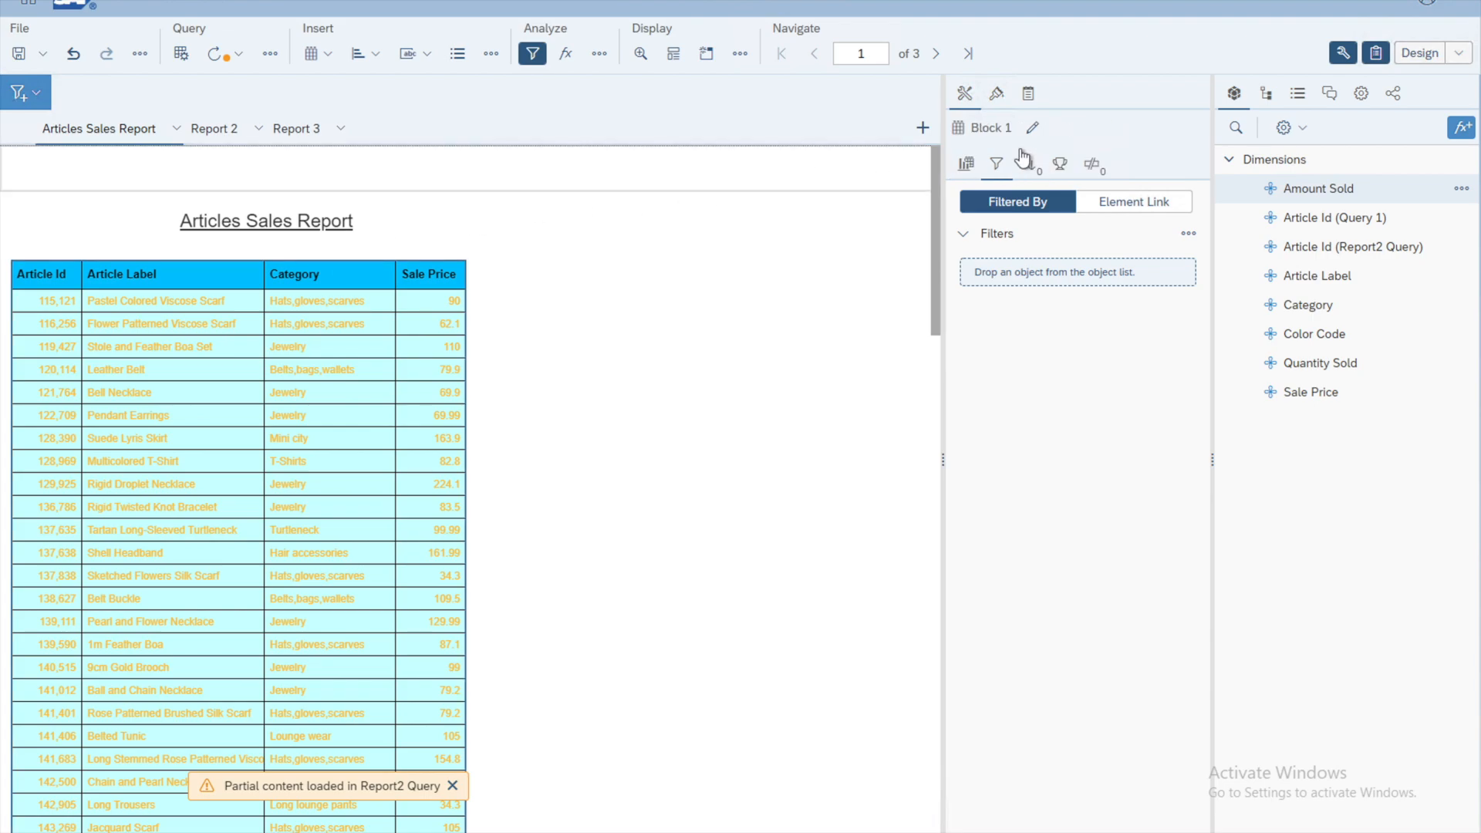
pyautogui.rightClick(370, 261)
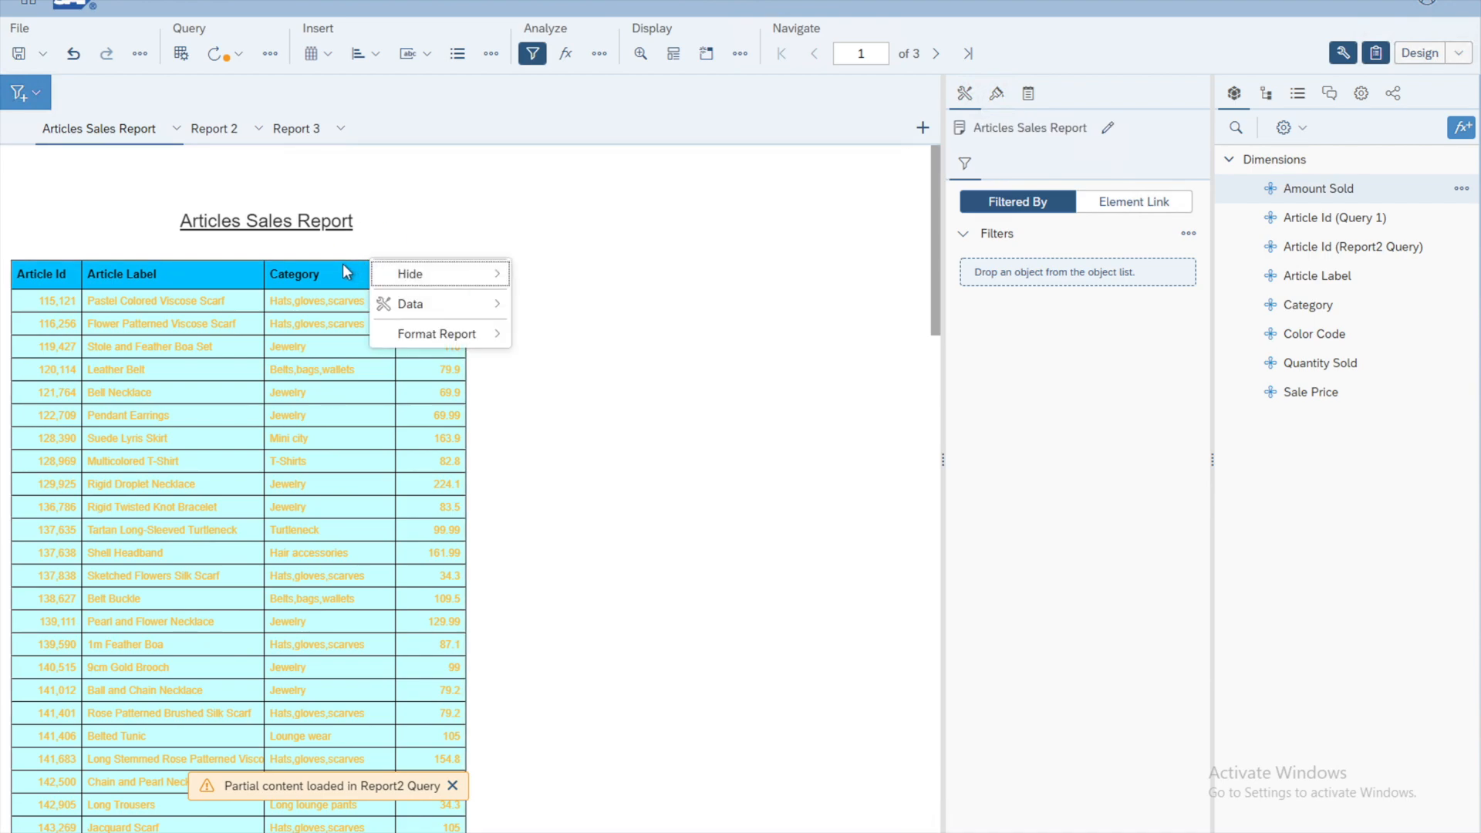
pyautogui.click(342, 262)
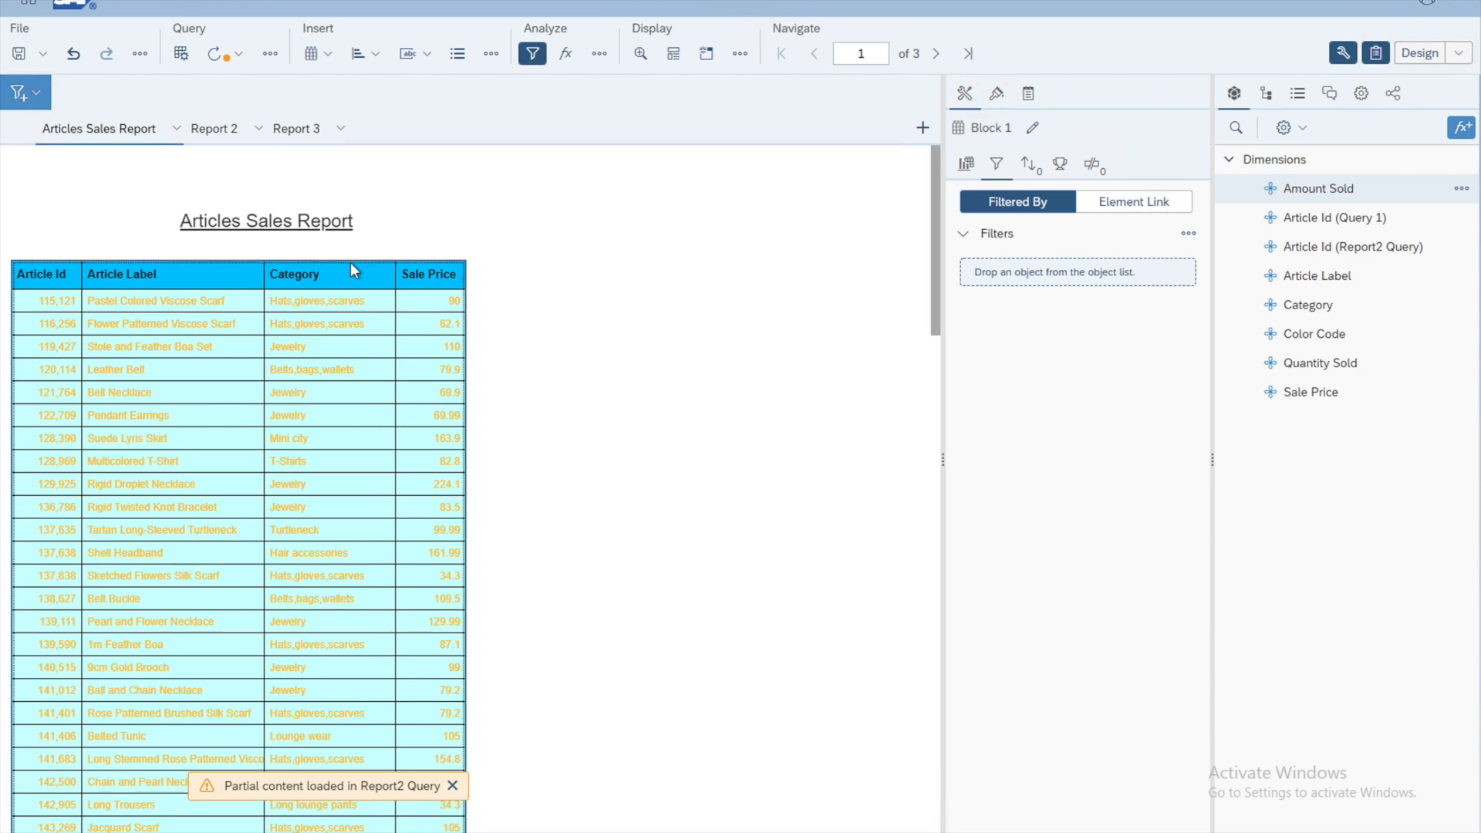
pyautogui.rightClick(352, 266)
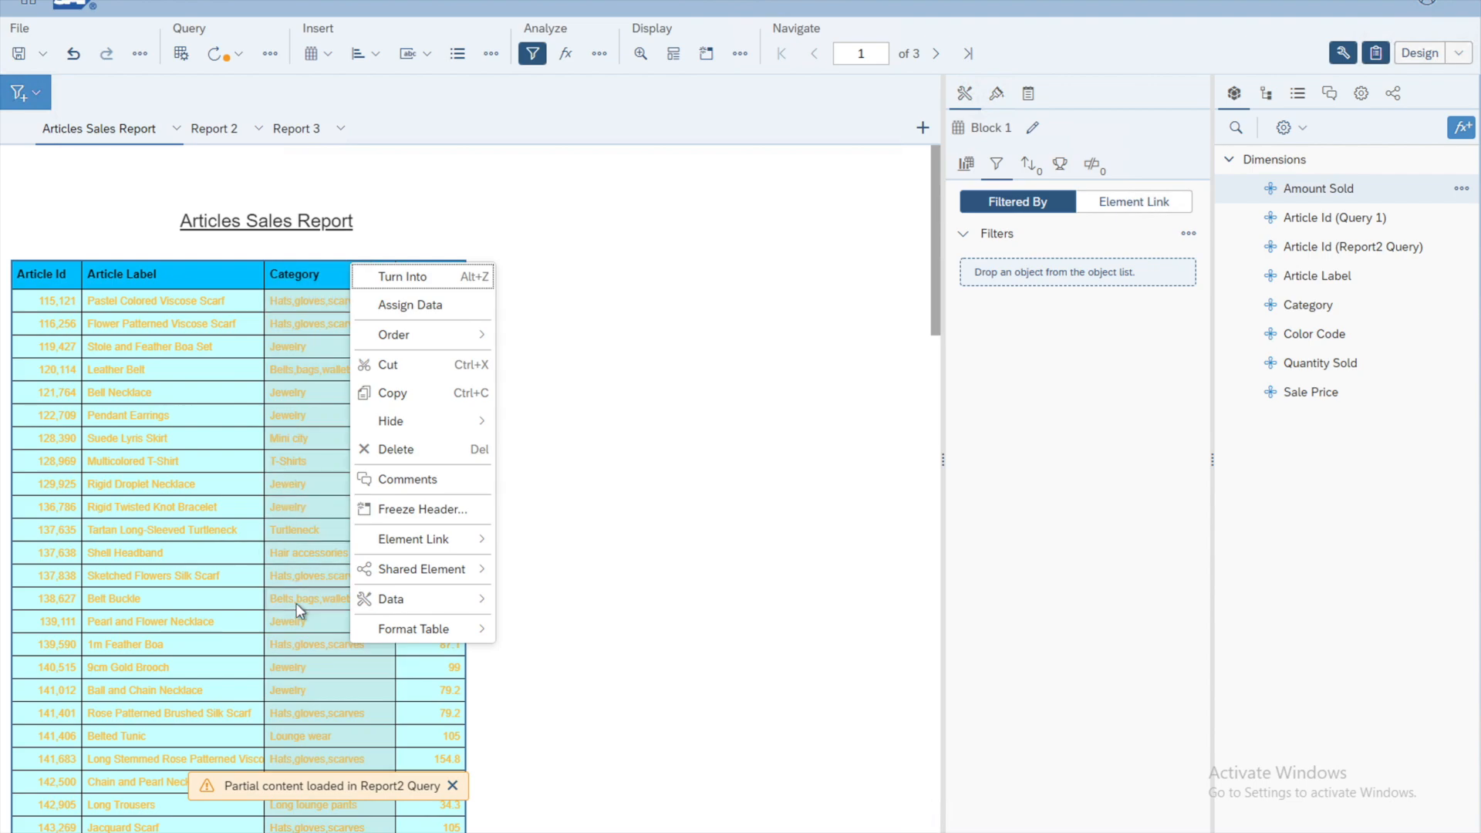
pyautogui.moveTo(419, 610)
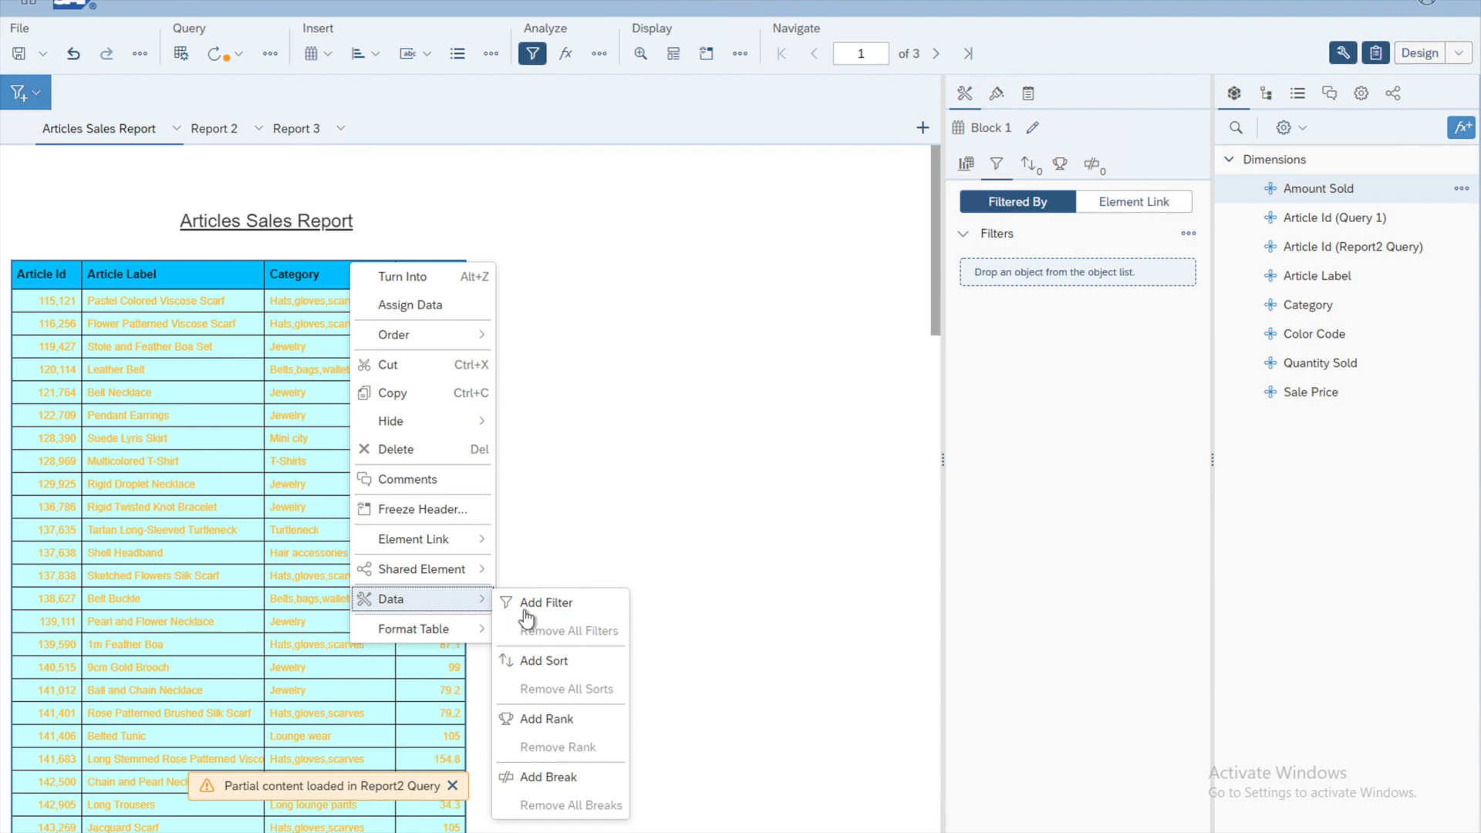
pyautogui.click(550, 777)
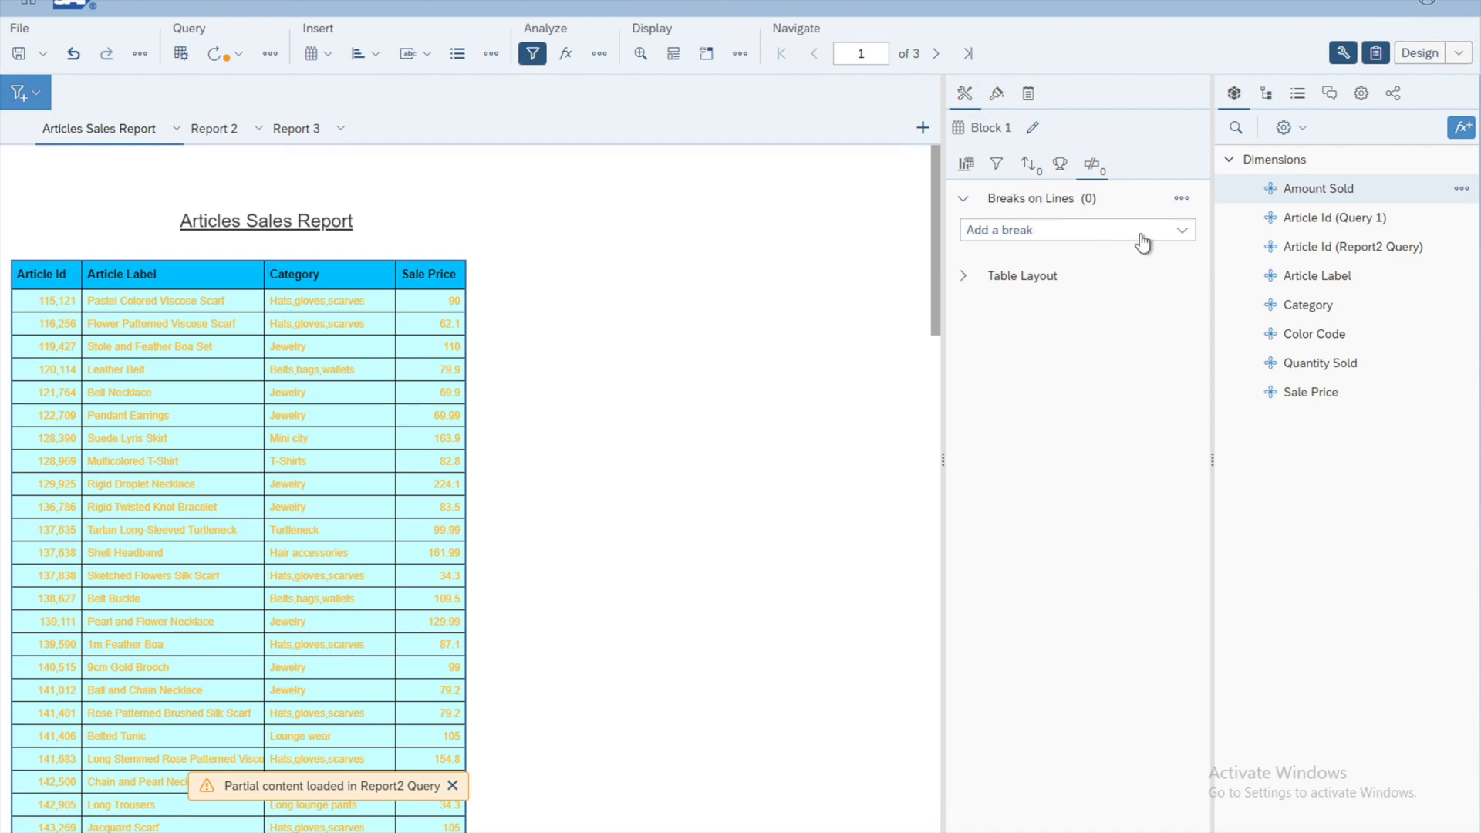
pyautogui.click(1184, 234)
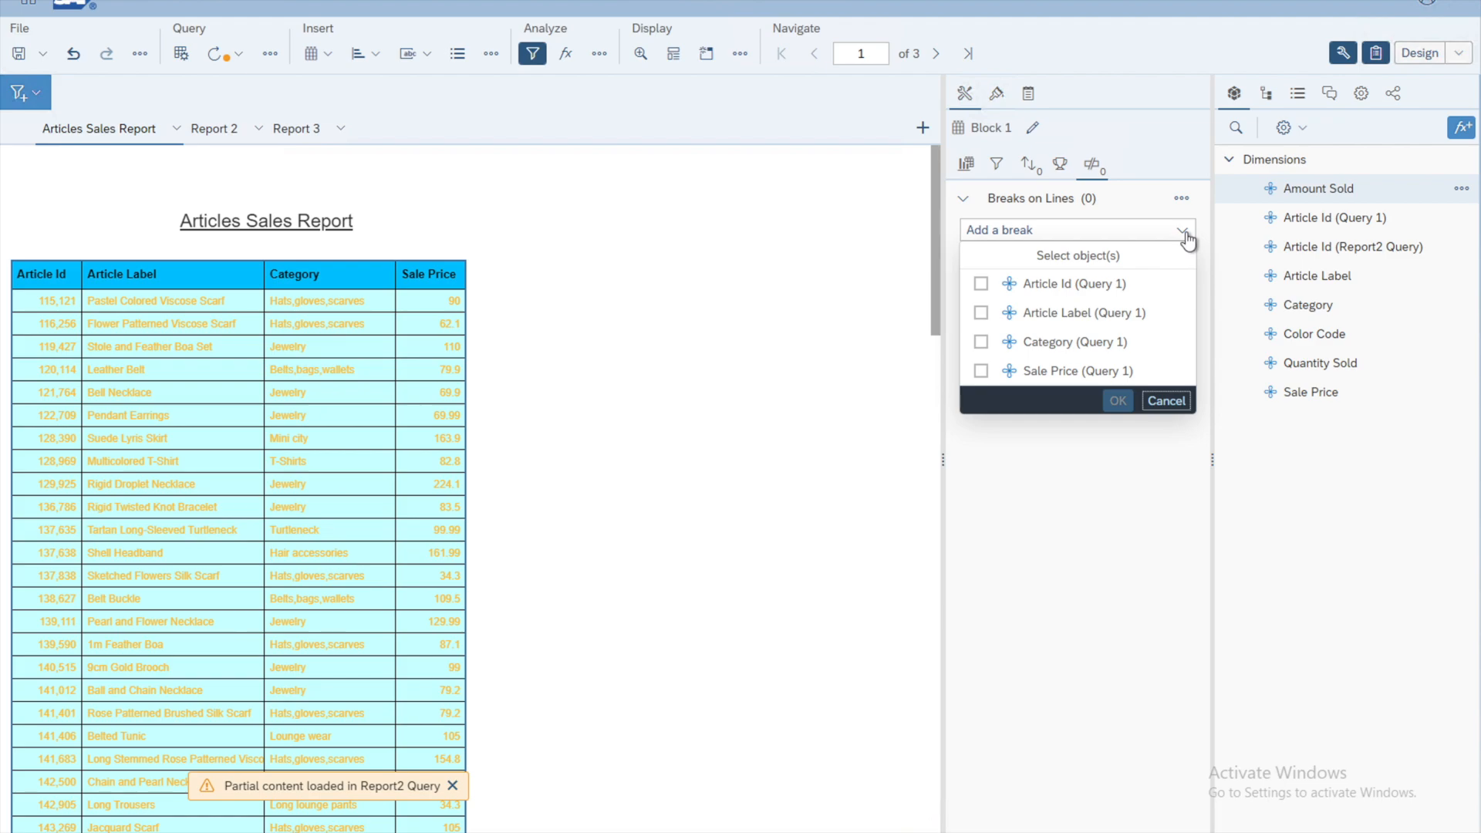
pyautogui.click(980, 343)
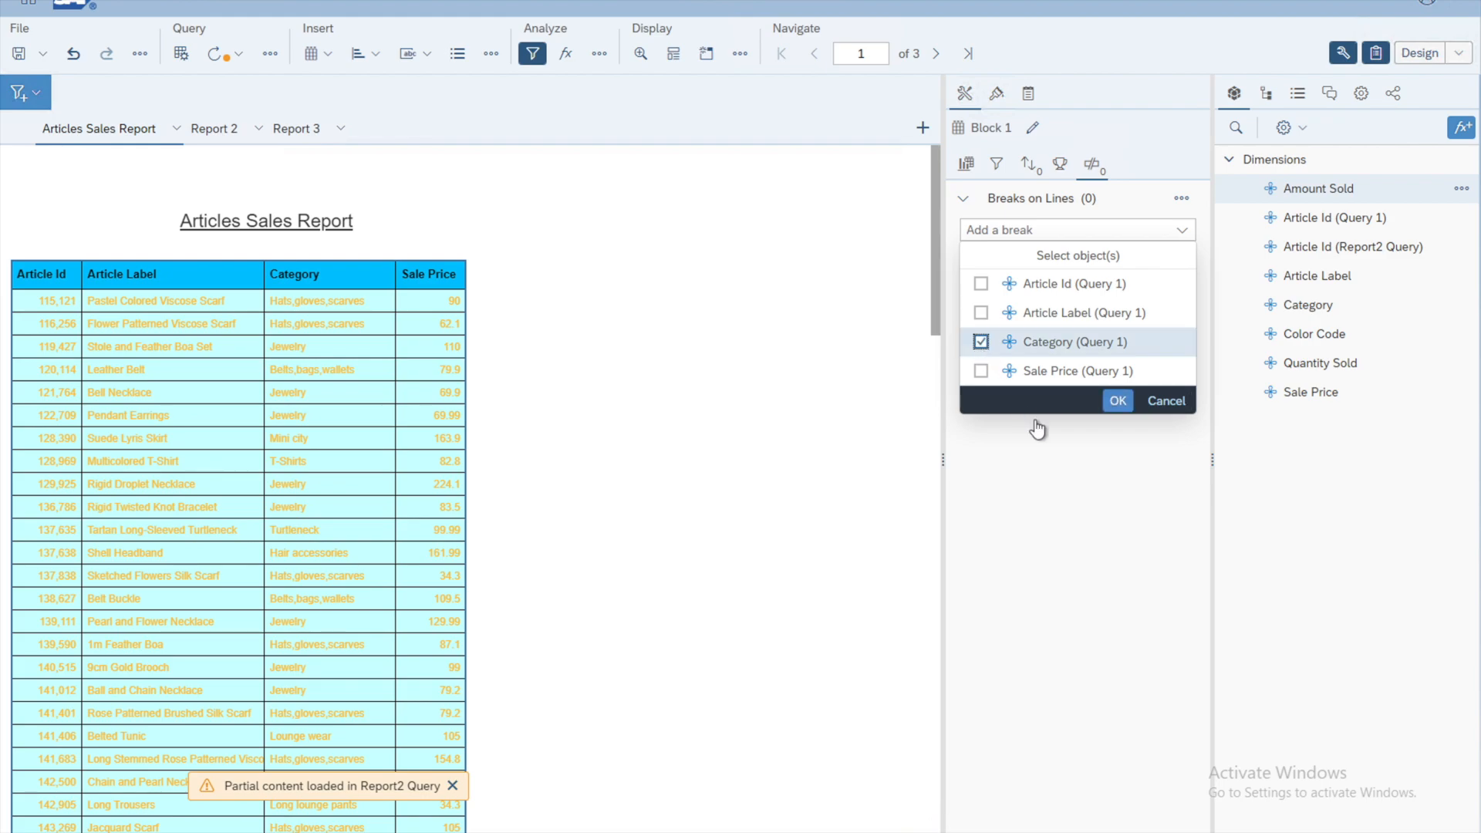
pyautogui.click(1117, 401)
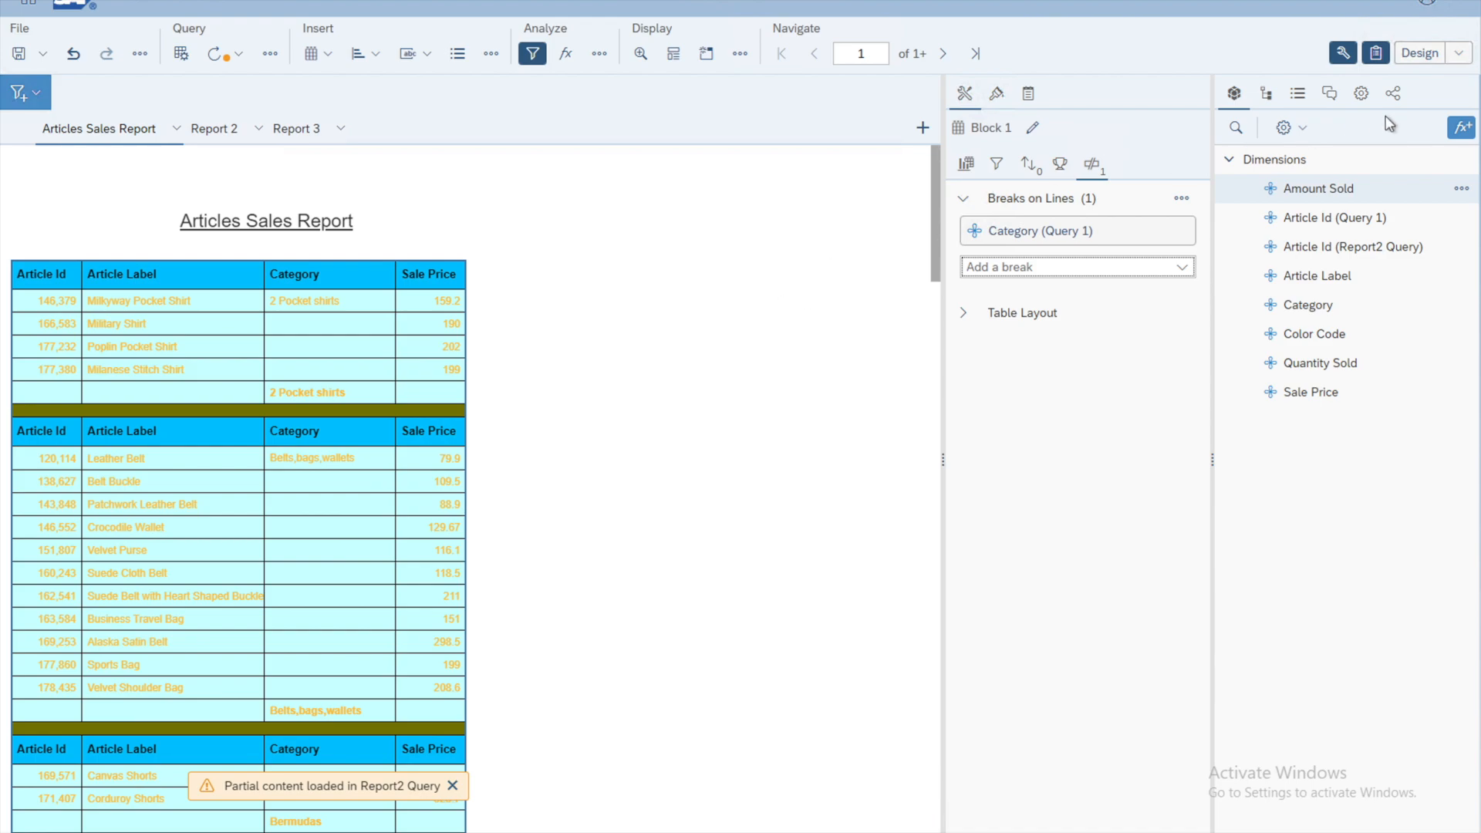
# Review the category groups down the page in Reading mode and return to Design mode.
pyautogui.click(1460, 56)
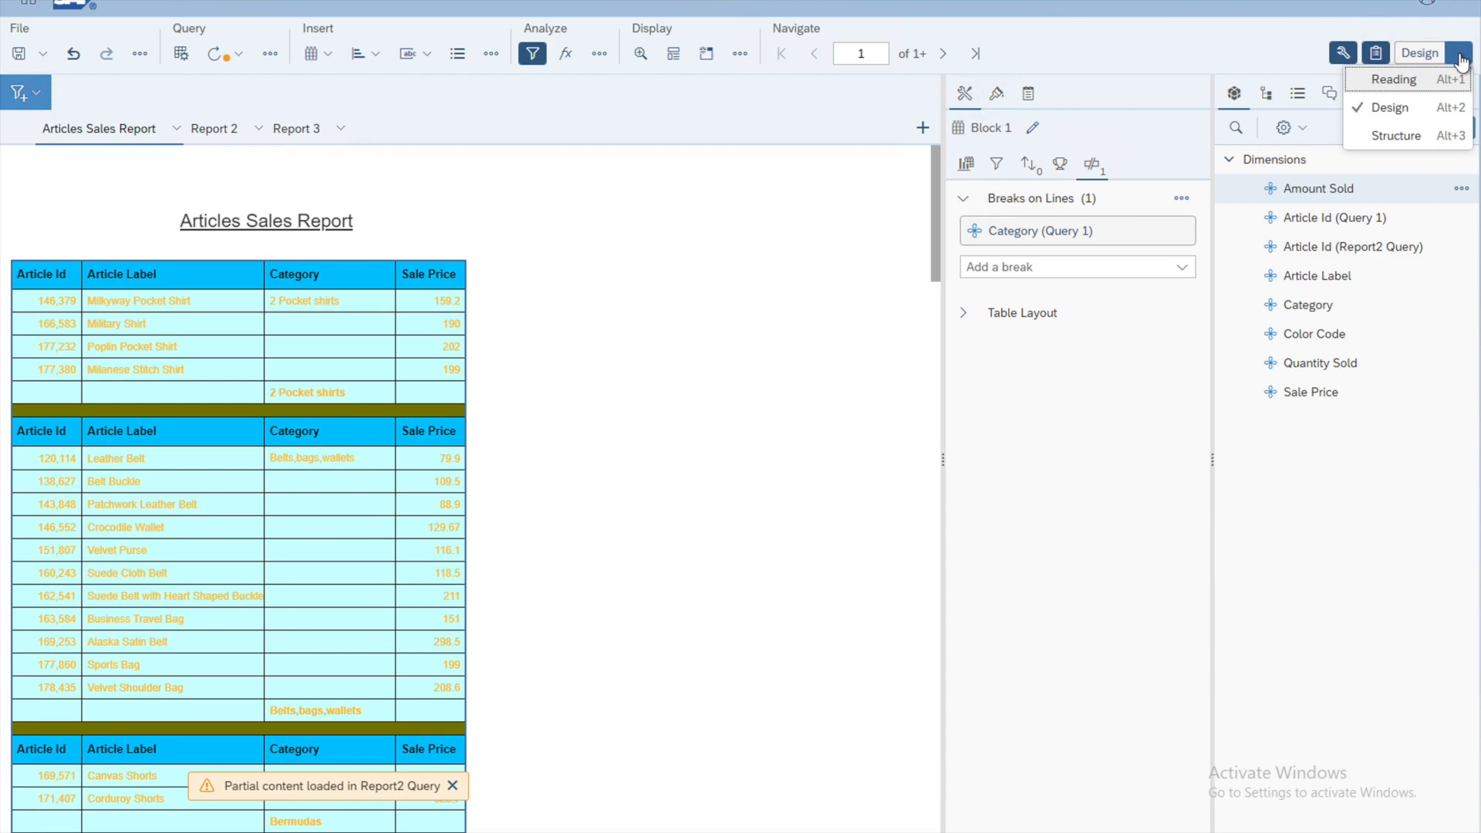
pyautogui.click(1410, 76)
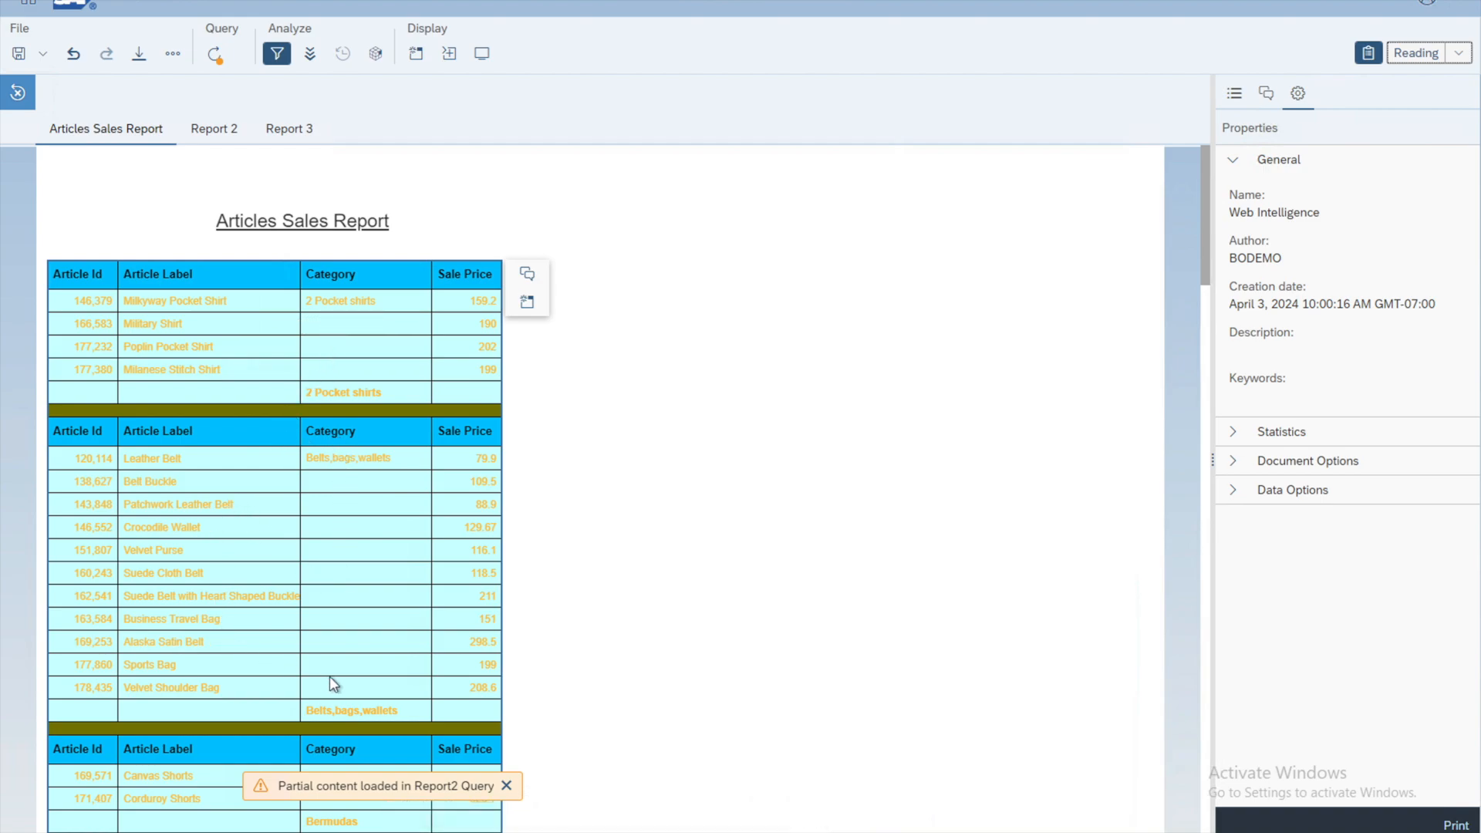
pyautogui.click(1207, 703)
pyautogui.click(1208, 704)
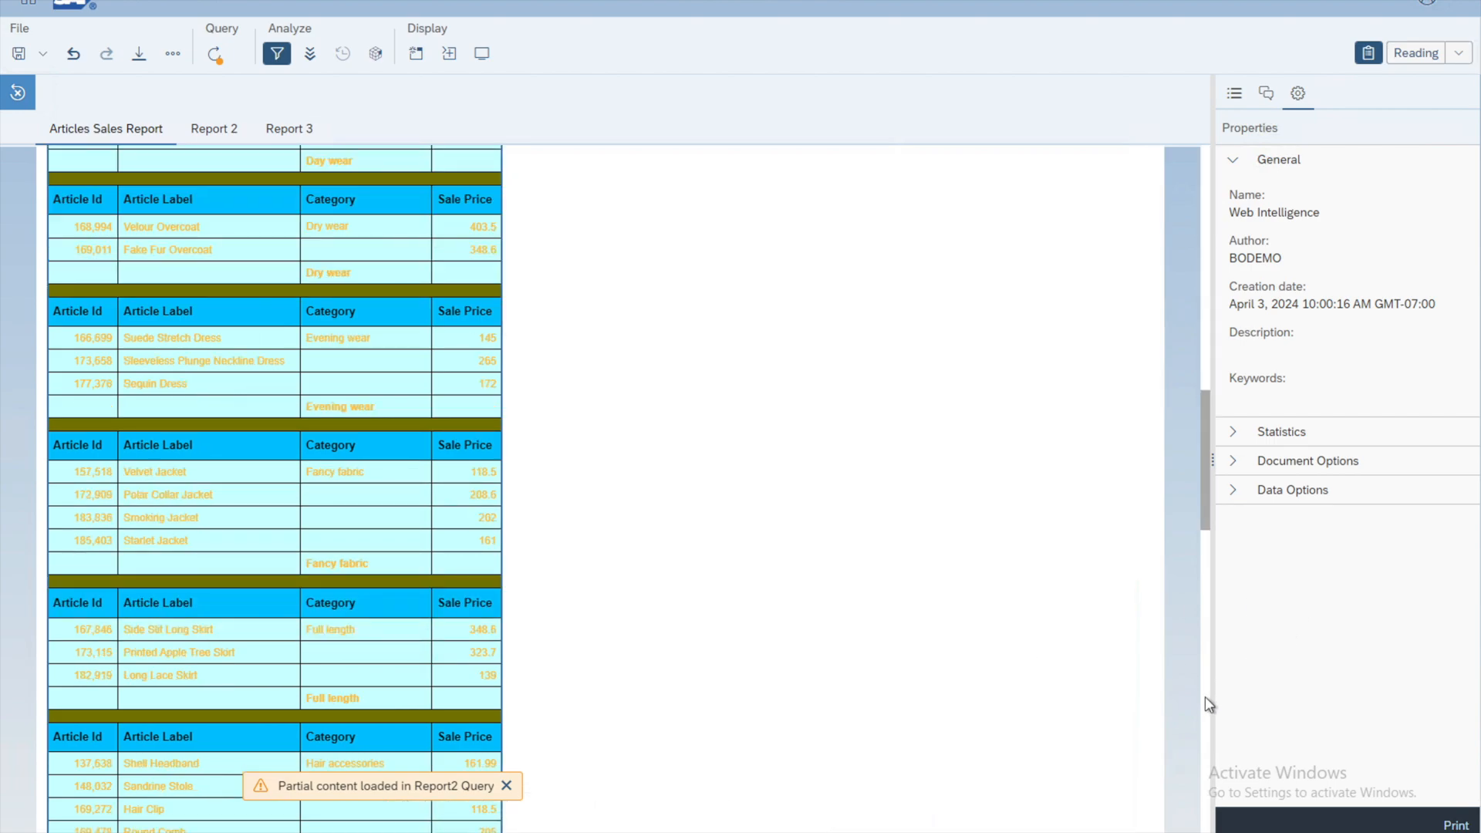
pyautogui.click(1209, 704)
pyautogui.click(1208, 704)
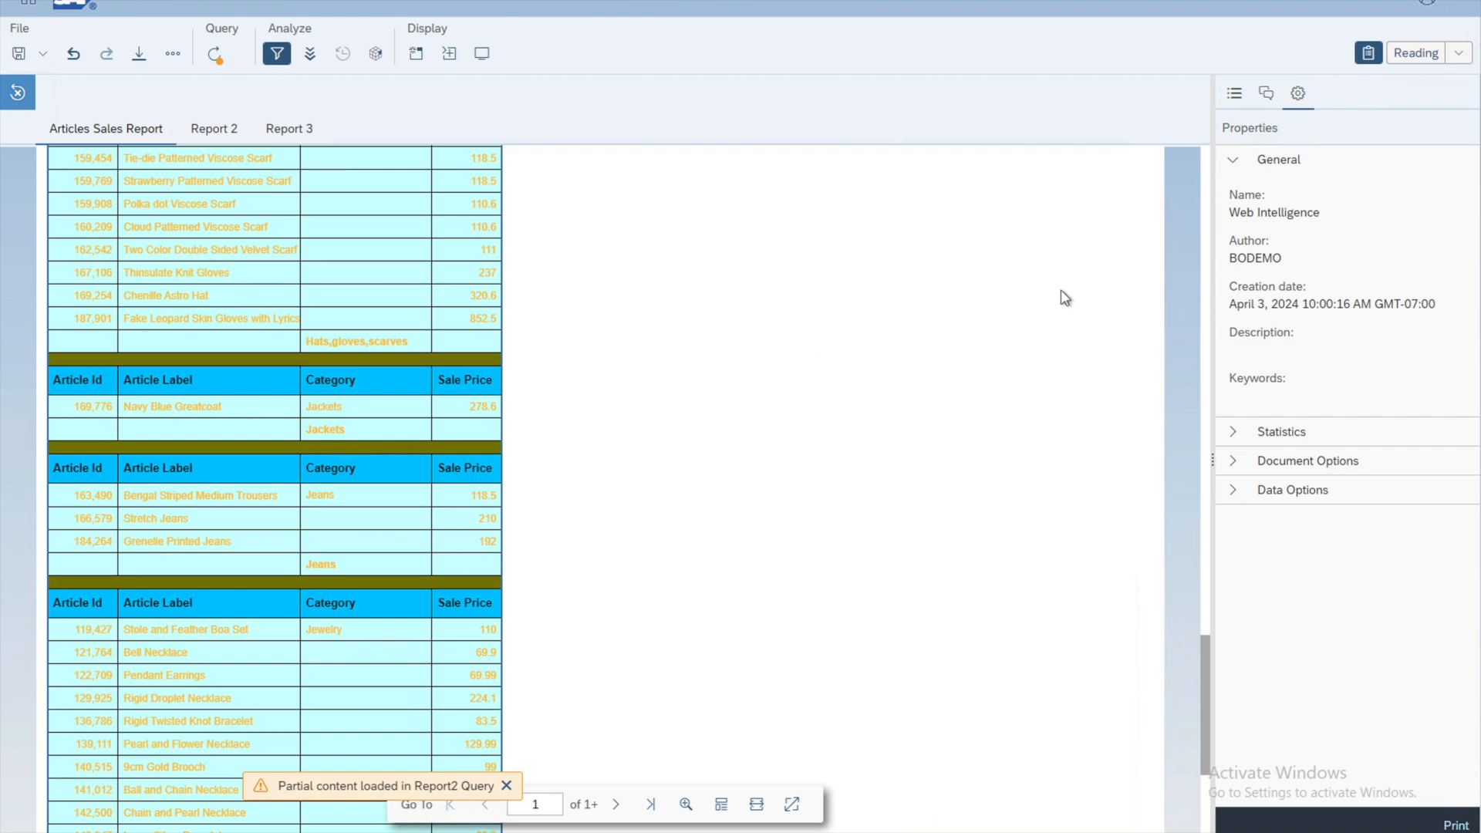
pyautogui.click(1207, 203)
pyautogui.click(1207, 202)
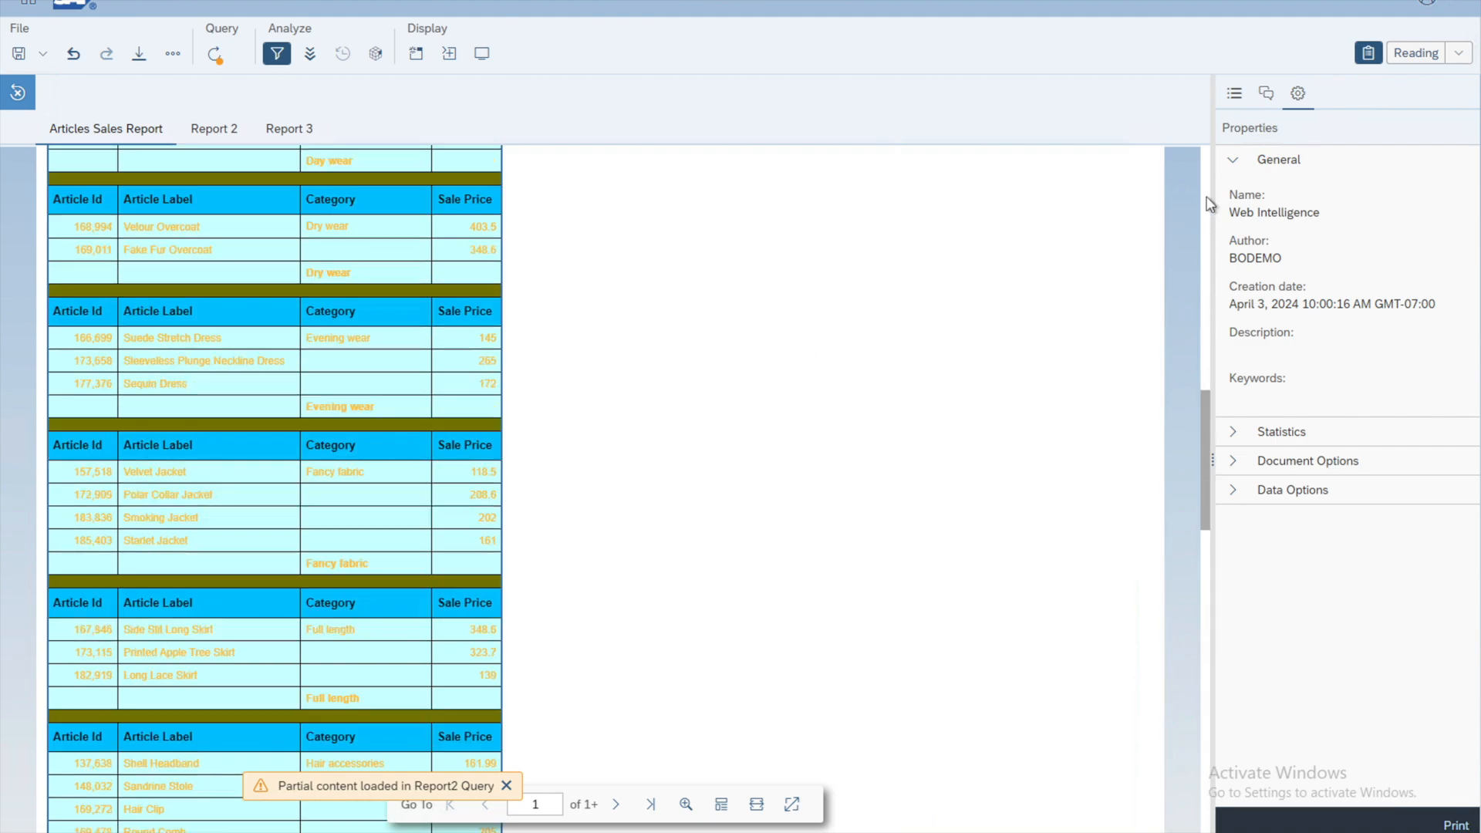
pyautogui.click(1207, 202)
pyautogui.click(1206, 202)
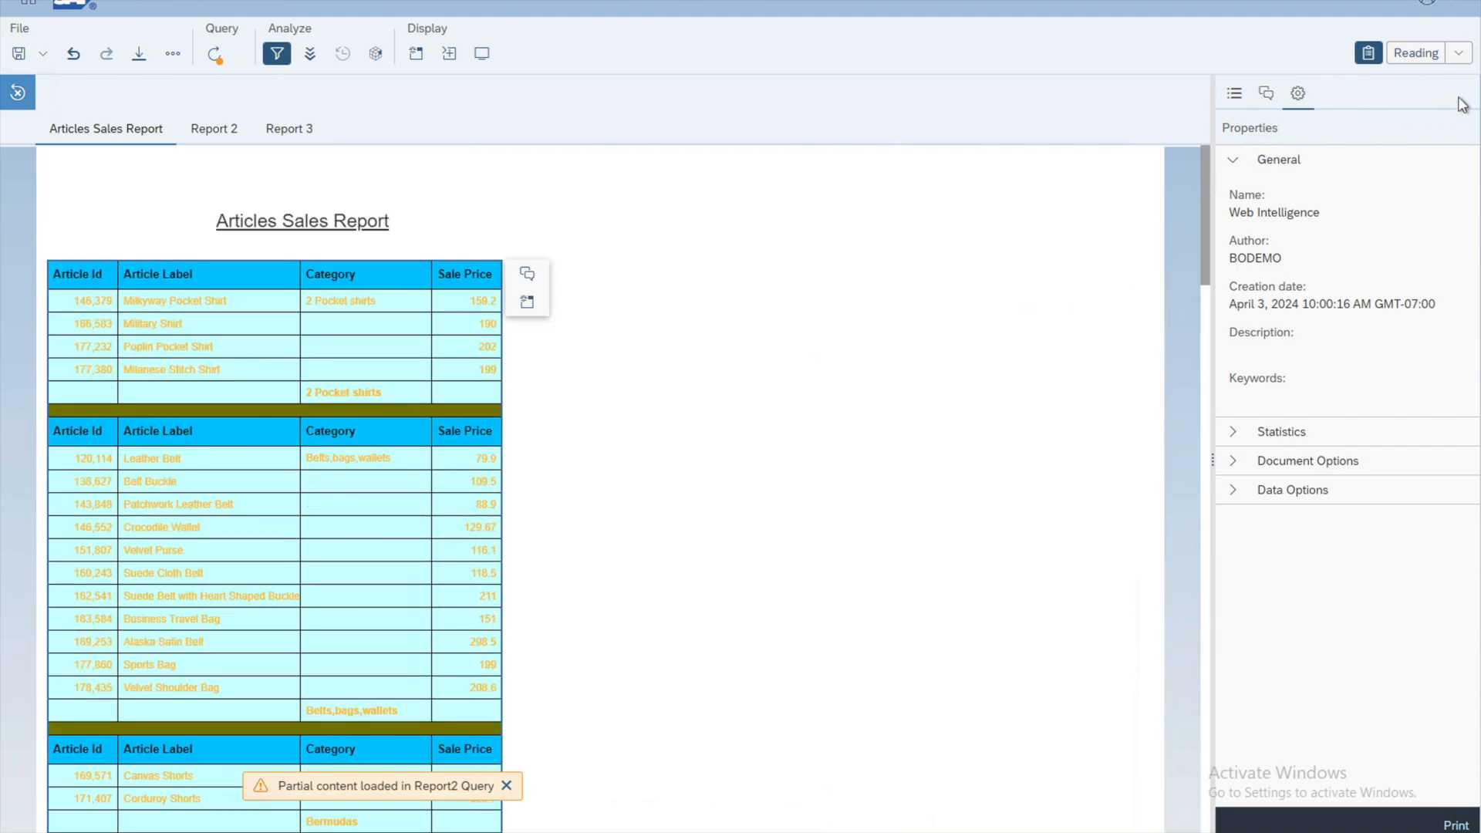
pyautogui.click(1459, 53)
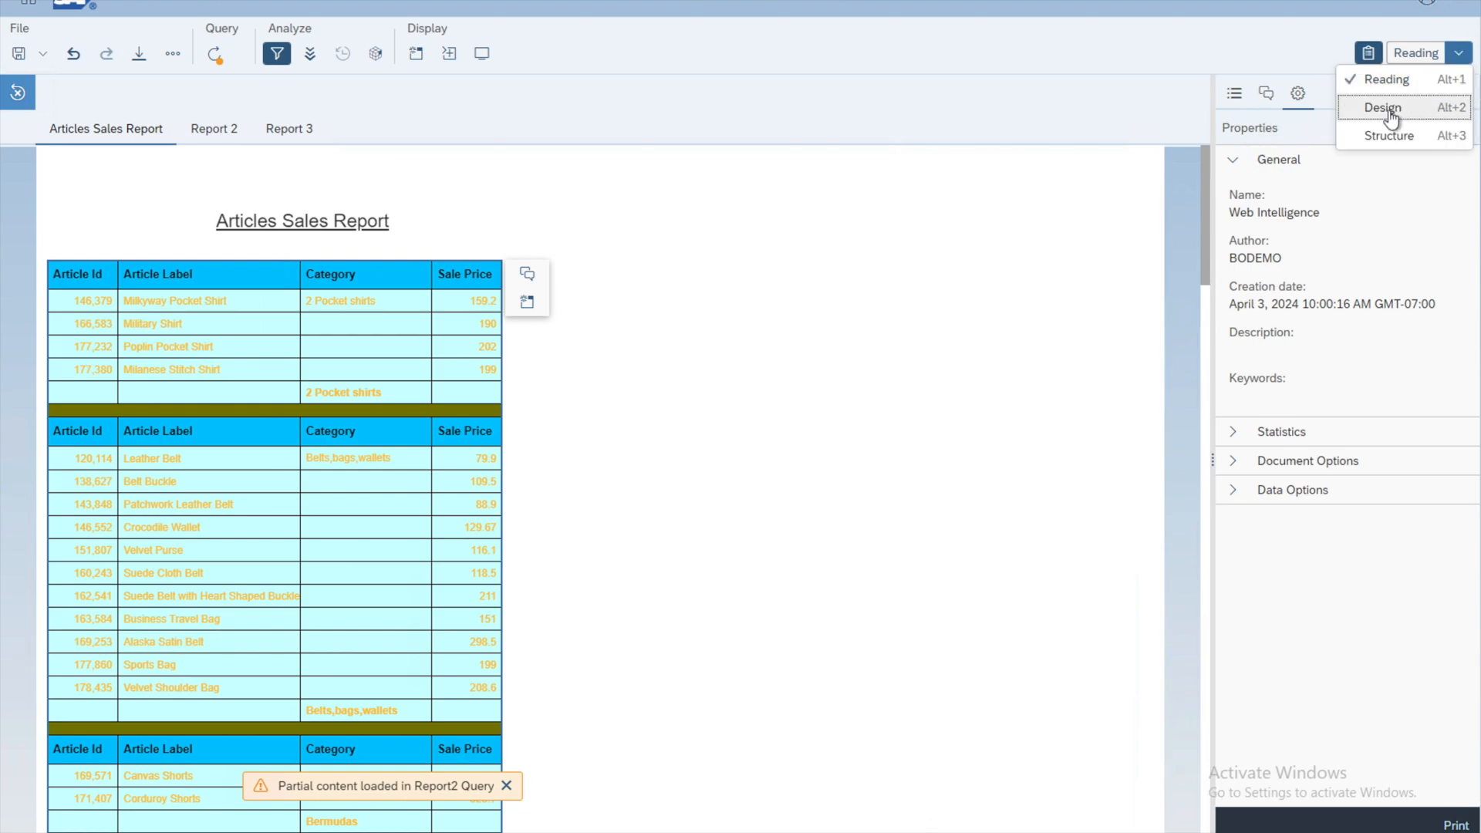
pyautogui.click(1401, 109)
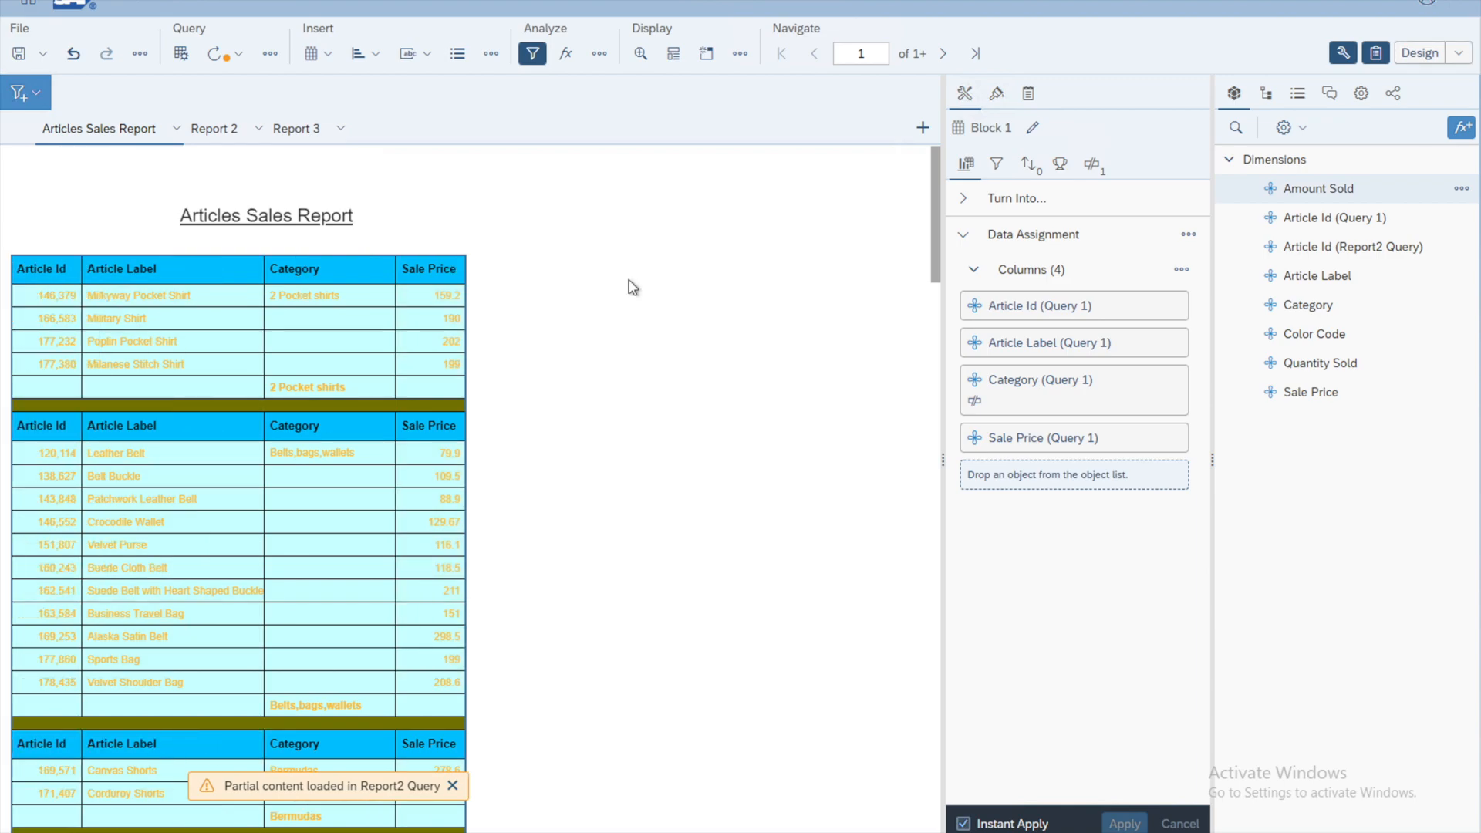
# Open the background and border format settings of the whole article table.
pyautogui.click(438, 256)
pyautogui.click(354, 253)
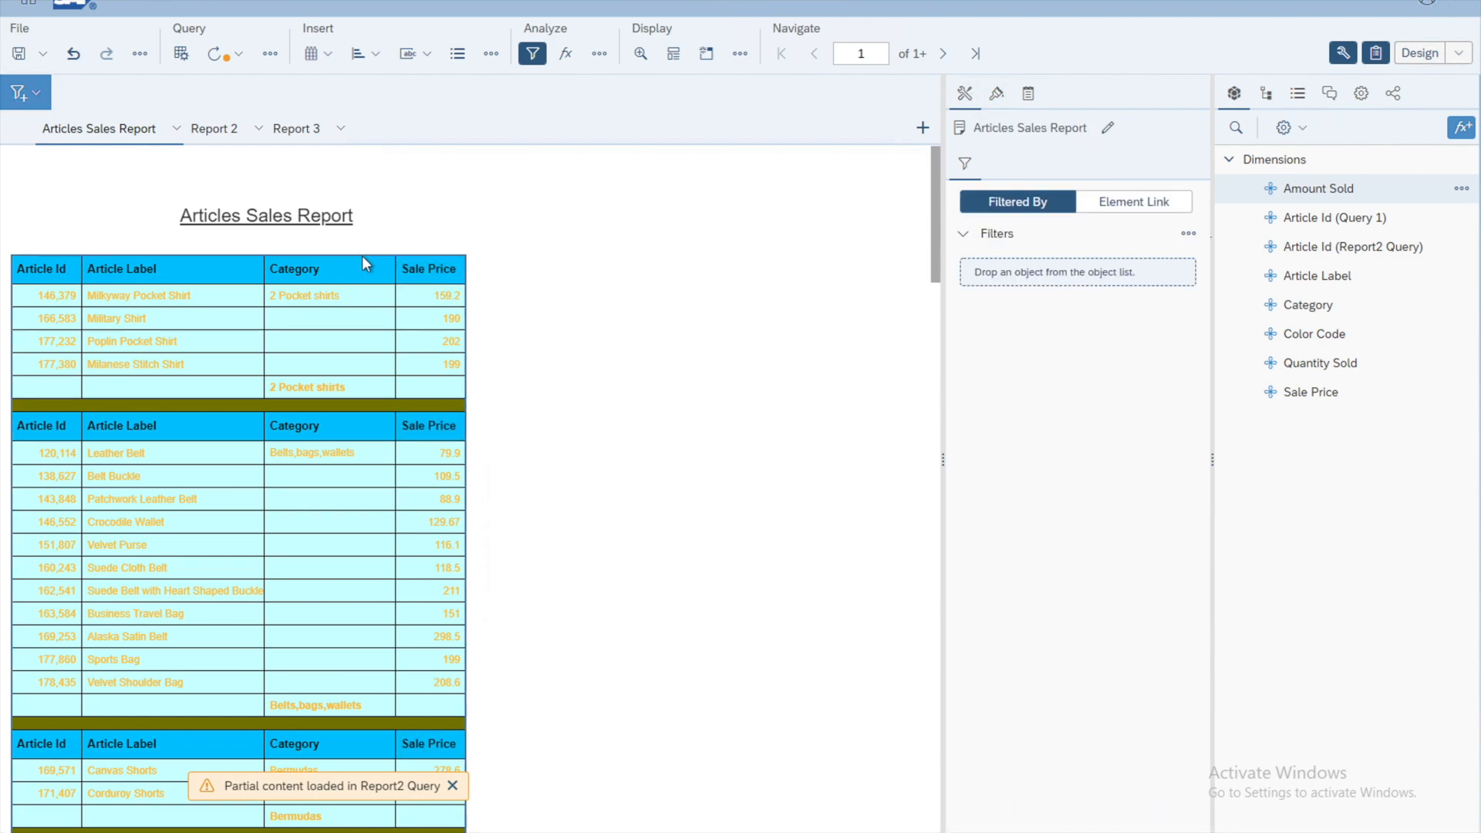
pyautogui.click(363, 256)
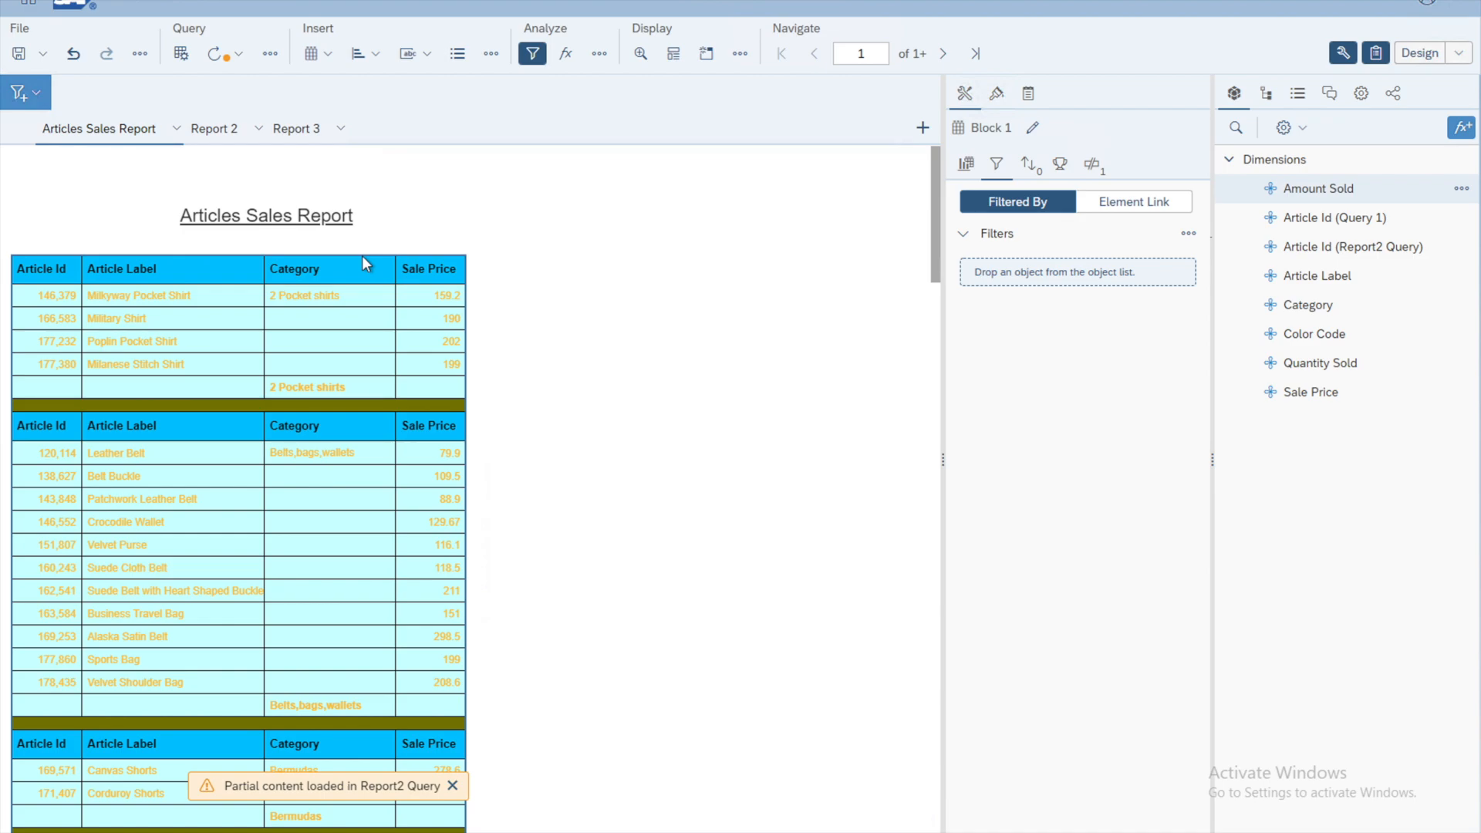
pyautogui.click(996, 99)
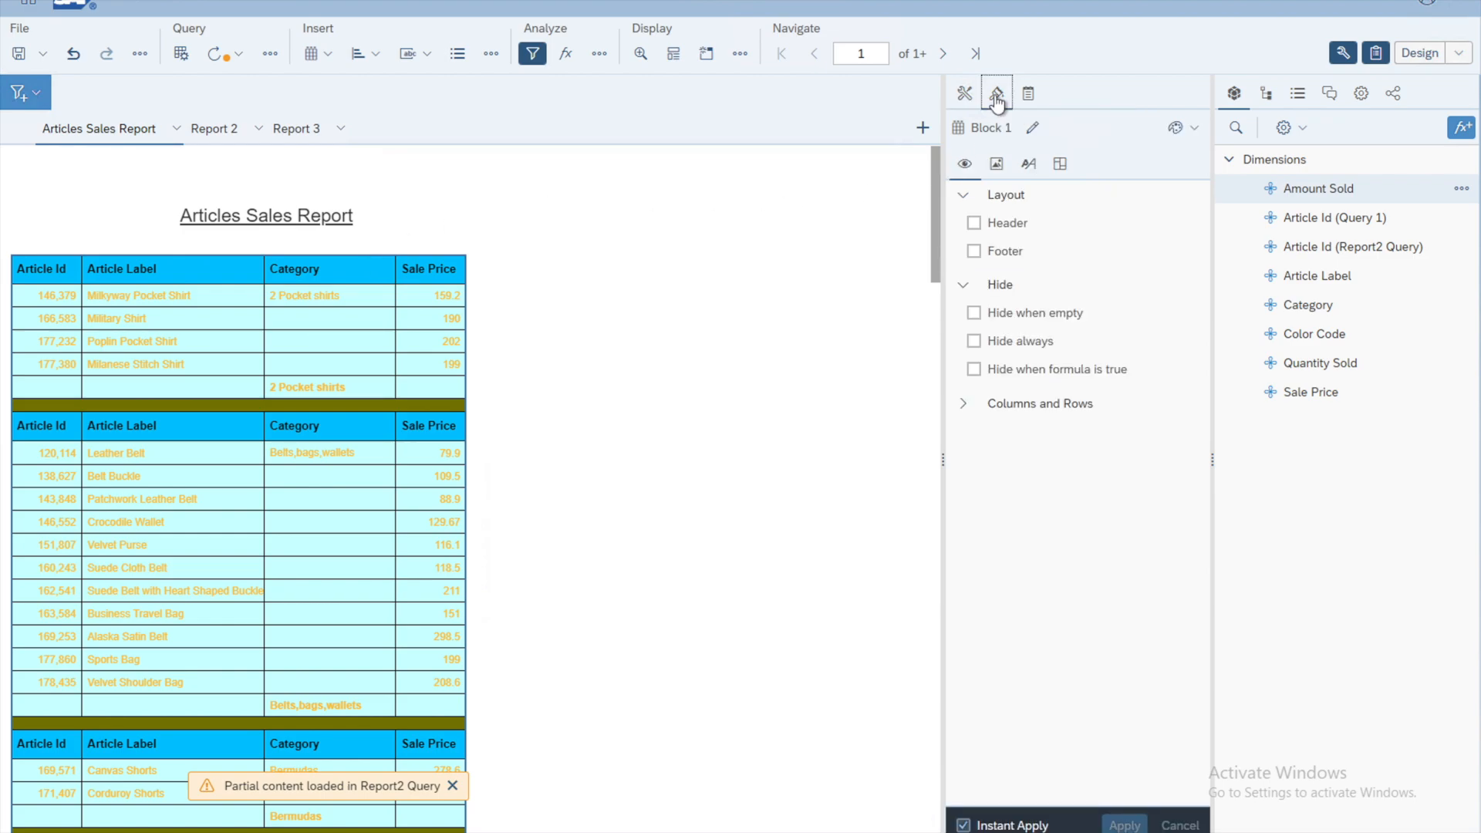
pyautogui.click(997, 168)
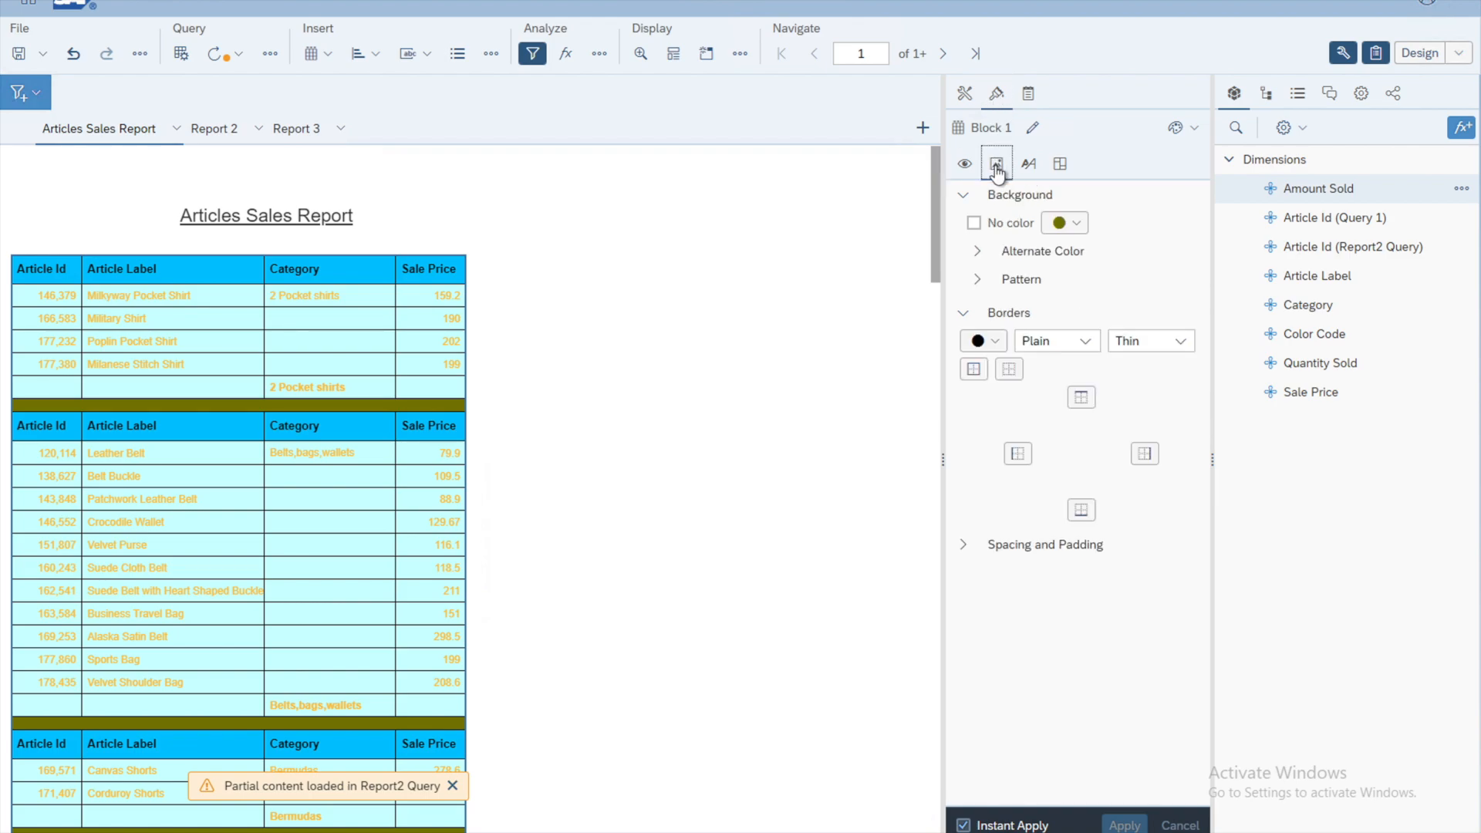